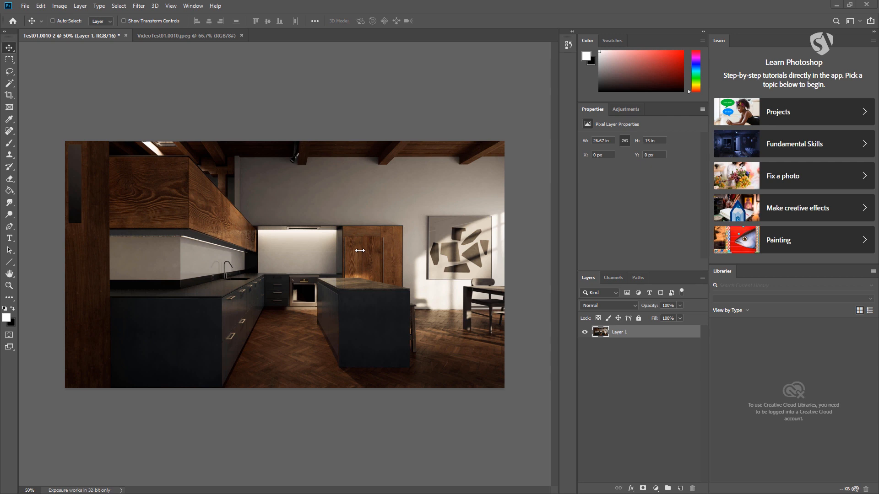
# Activate the Magic Wand tool
pyautogui.click(26, 7)
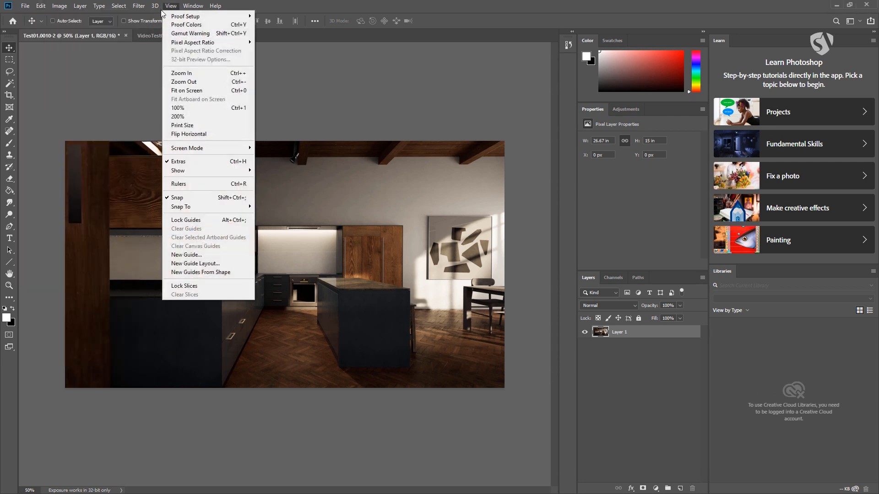
pyautogui.click(25, 75)
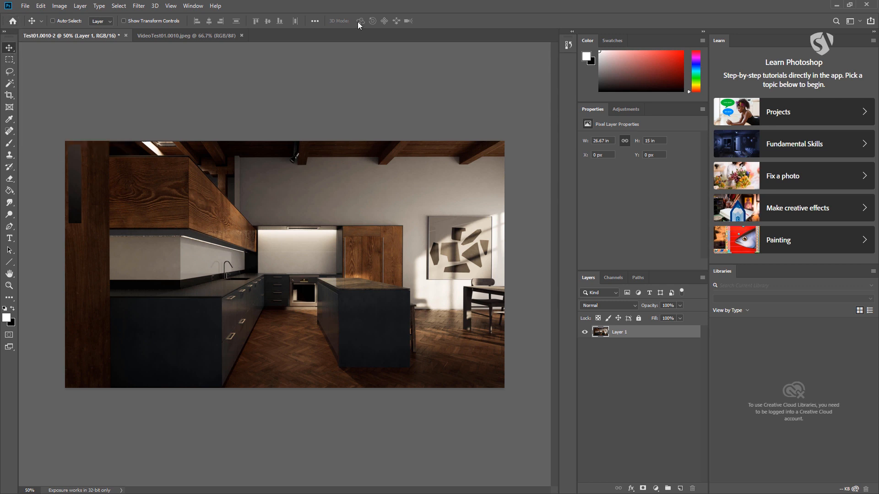
pyautogui.click(9, 85)
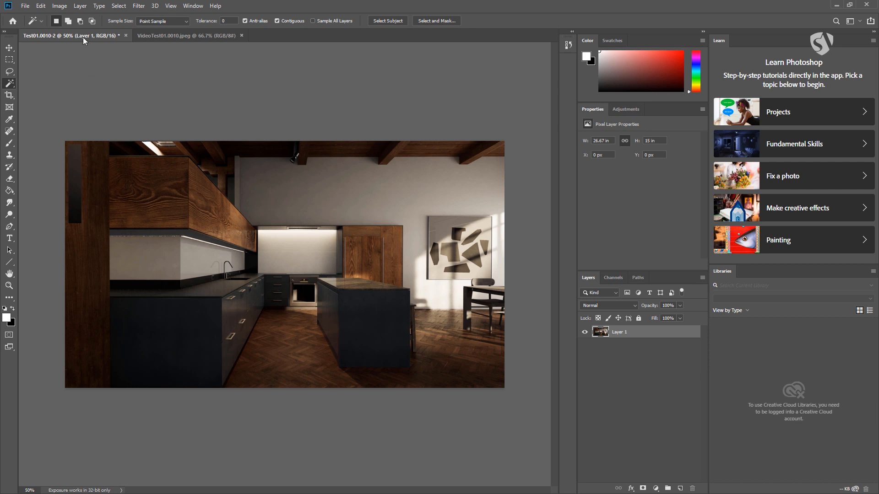
# Switch back and forth between the kitchen document Test01.0010-2 and the forest image VideoTest01.0010.jpeg, finishing on the kitchen document
pyautogui.click(164, 35)
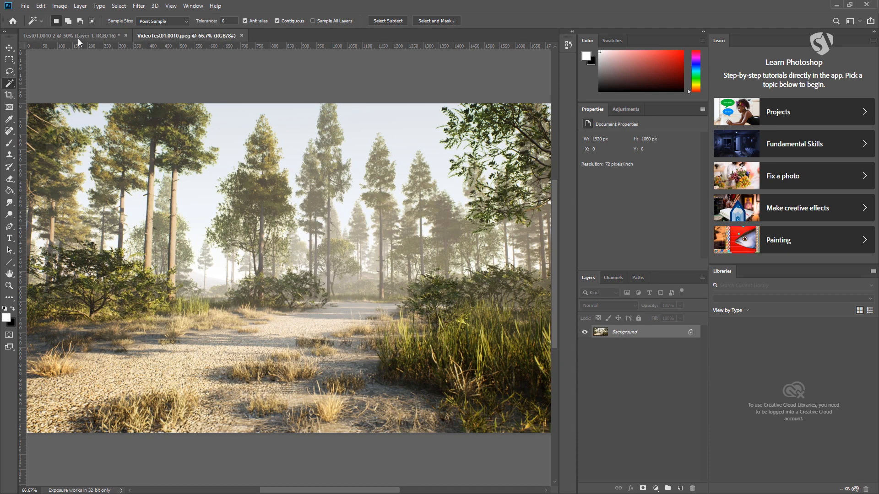
pyautogui.click(79, 37)
pyautogui.click(171, 38)
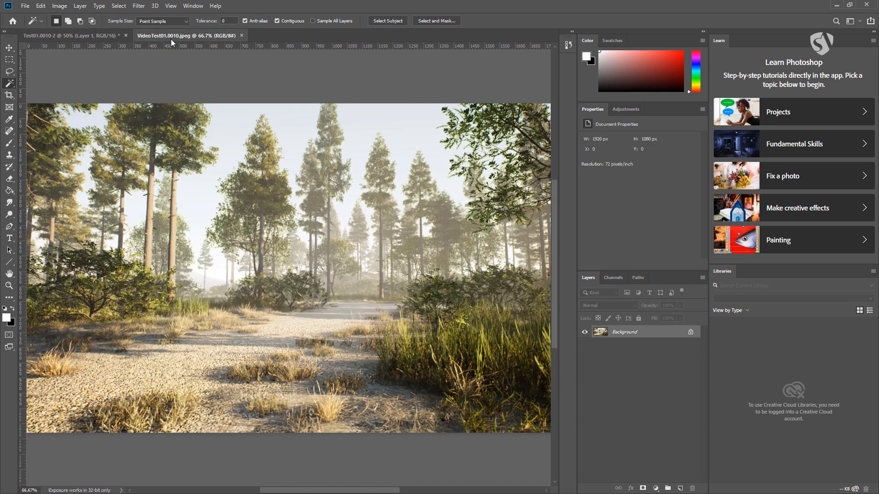
pyautogui.click(100, 37)
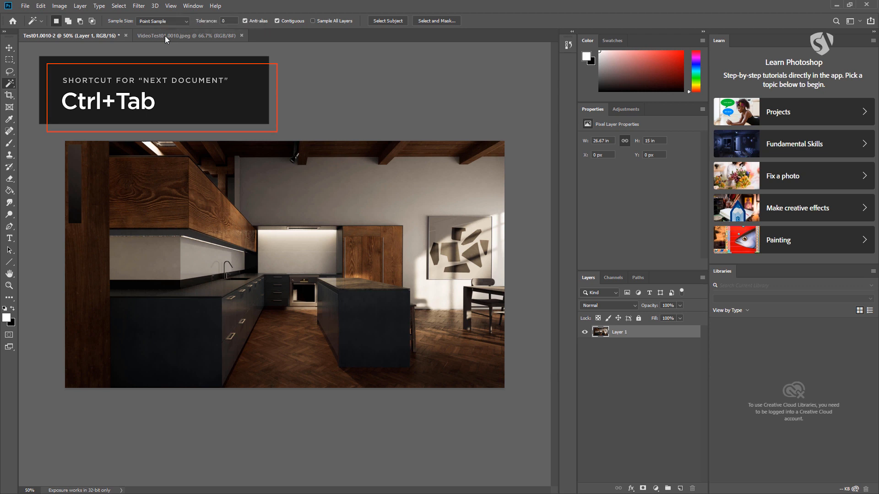
pyautogui.hotkey('ctrl', 'Tab')
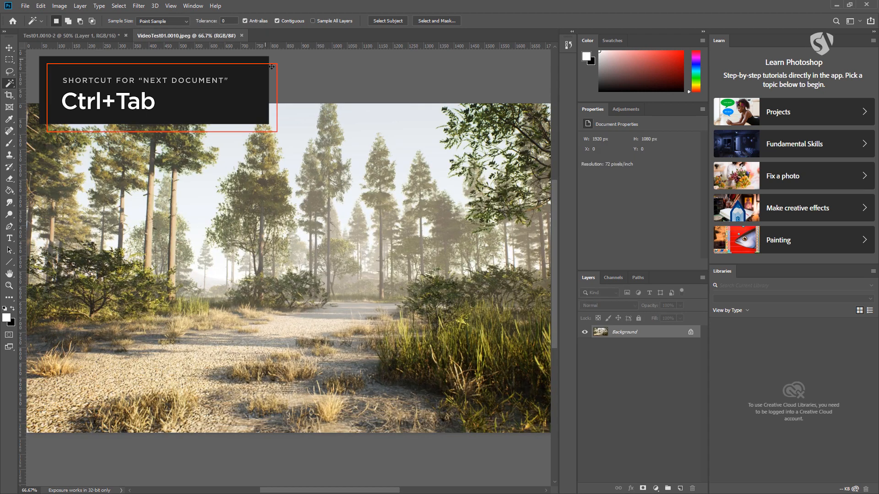
pyautogui.hotkey('ctrl', 'Tab')
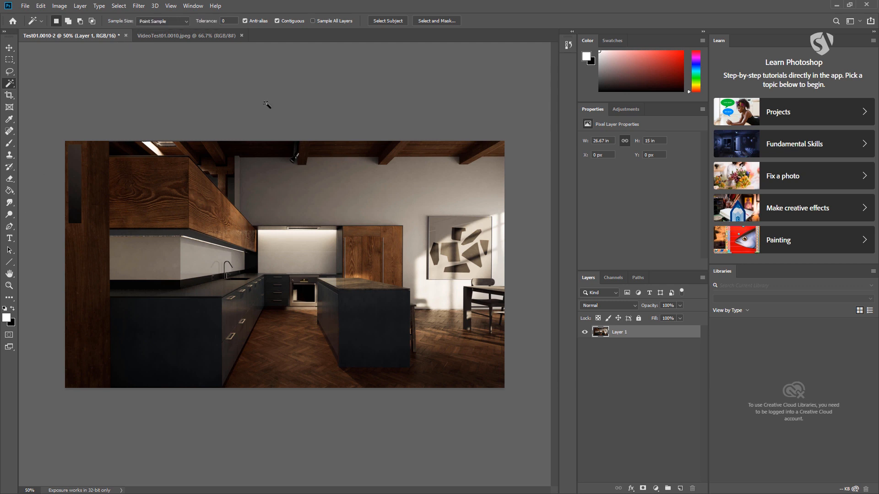
# Activate the Move tool in the kitchen document
pyautogui.click(9, 48)
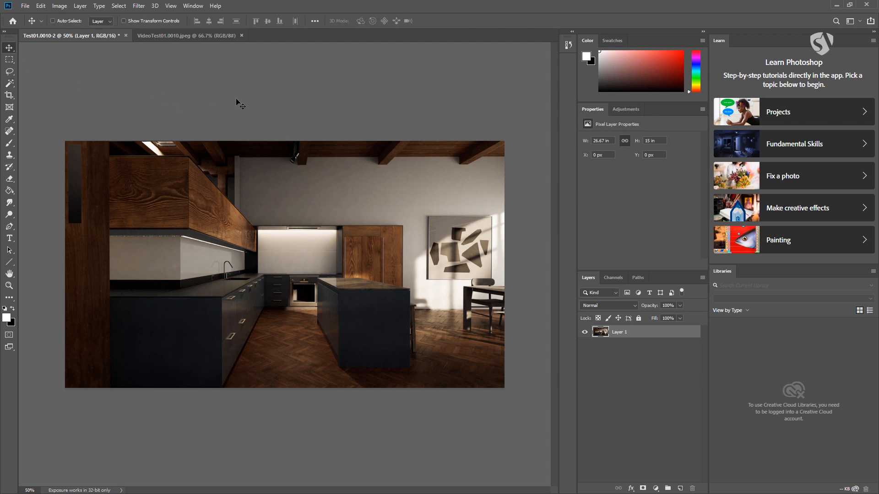
pyautogui.hotkey('ctrl', '-')
pyautogui.hotkey('ctrl', '+')
# Try Black and Dark Gray as the background colour around the canvas and return it to Medium Gray
pyautogui.rightClick(282, 92)
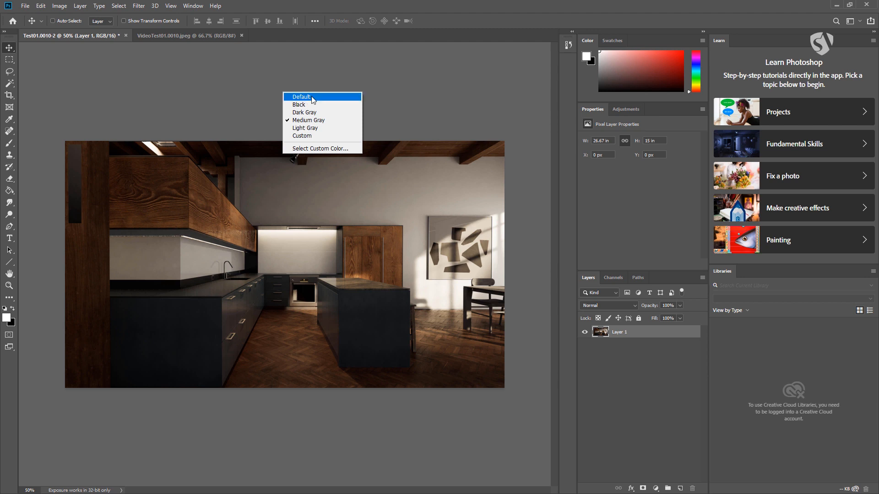
pyautogui.click(302, 104)
pyautogui.rightClick(298, 101)
pyautogui.click(314, 122)
pyautogui.rightClick(304, 108)
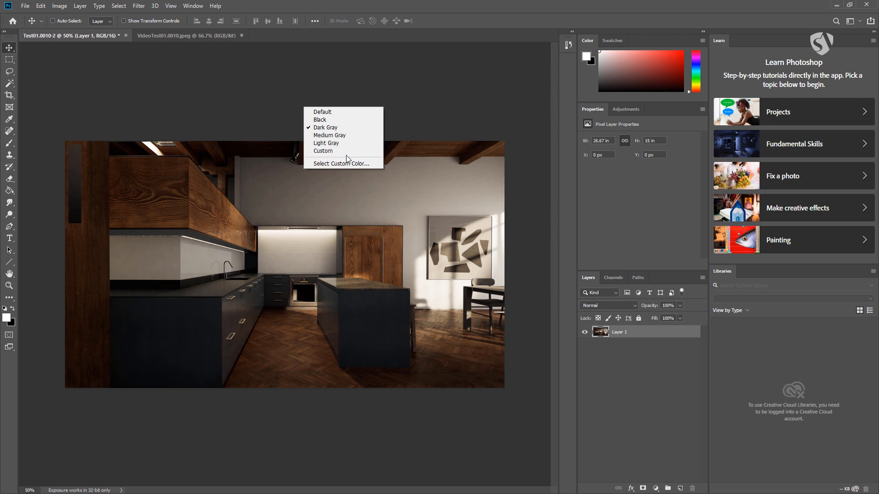
pyautogui.click(328, 136)
pyautogui.rightClick(322, 109)
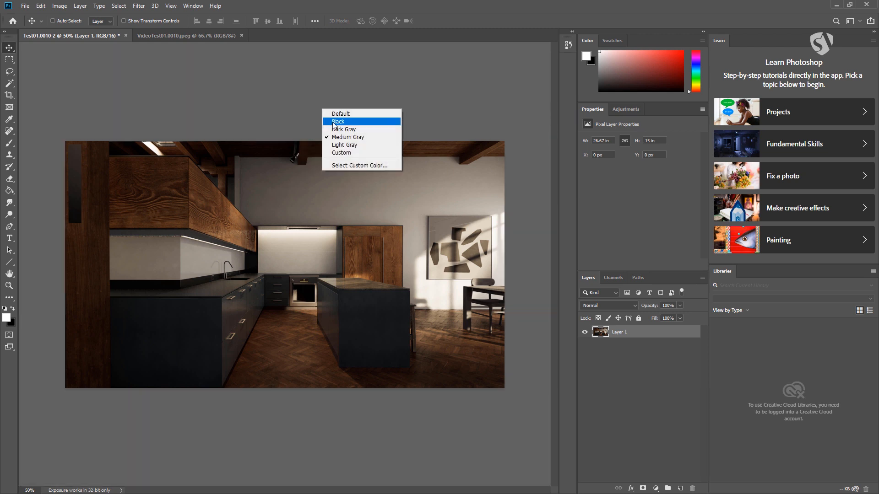
pyautogui.click(335, 122)
pyautogui.rightClick(325, 109)
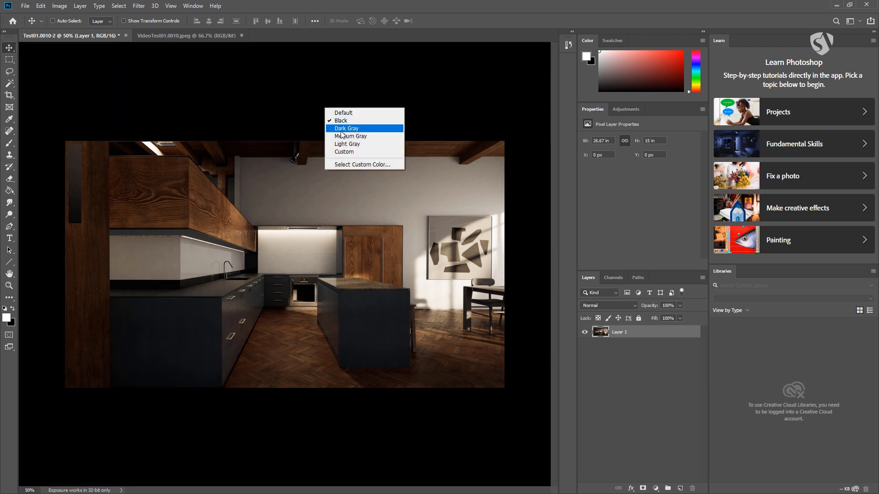
pyautogui.click(342, 135)
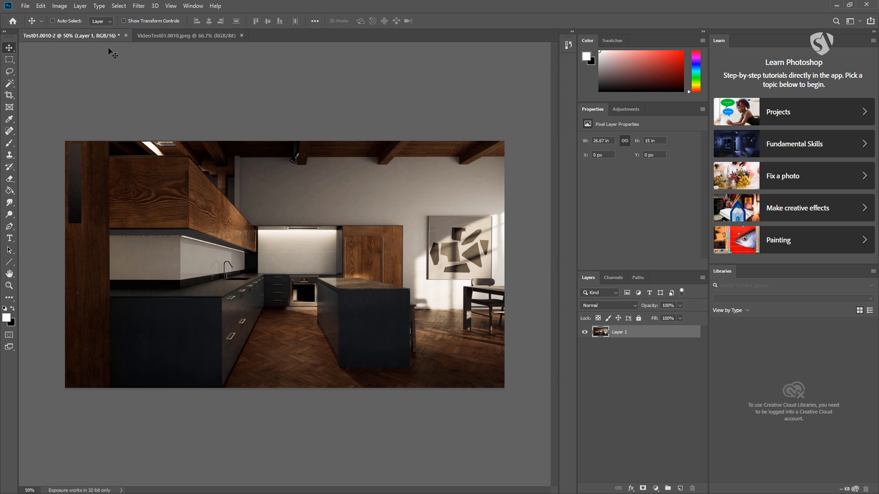
# Show the rulers around the kitchen document
pyautogui.press('ctrl')
pyautogui.hotkey('ctrl', 'r')
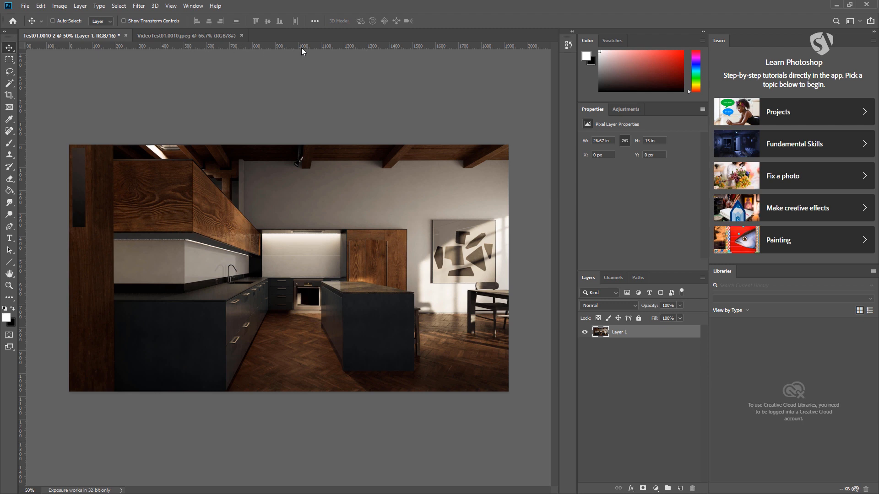
# Try out horizontal guides at about 250 px and 450 px and a vertical guide at about 930 px, removing each again
pyautogui.moveTo(301, 45); pyautogui.dragTo(304, 203)
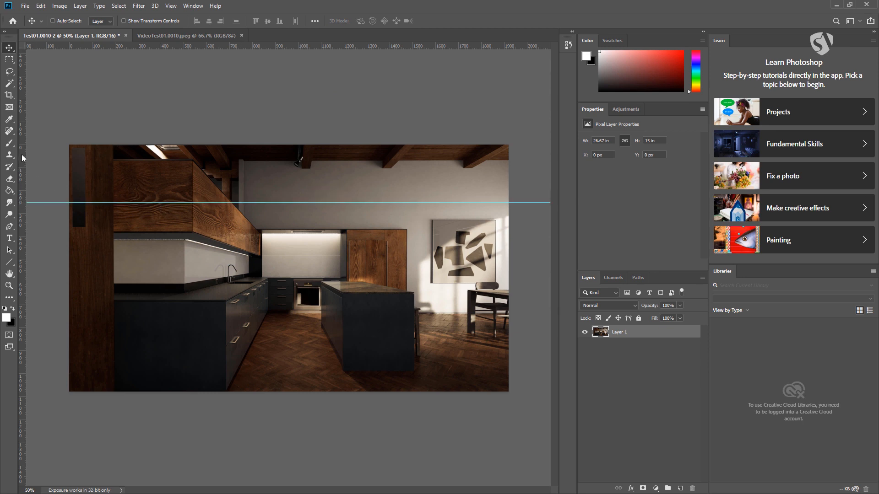
pyautogui.moveTo(21, 154); pyautogui.dragTo(282, 154)
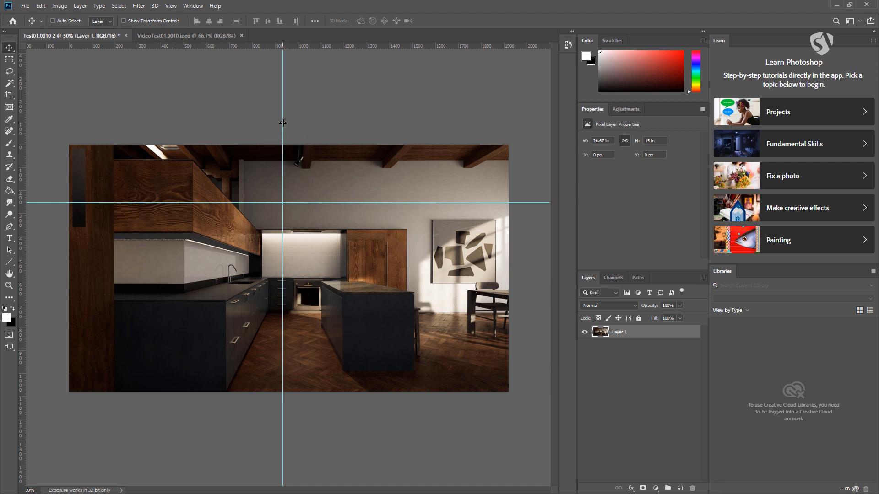
pyautogui.moveTo(282, 123); pyautogui.dragTo(4, 115)
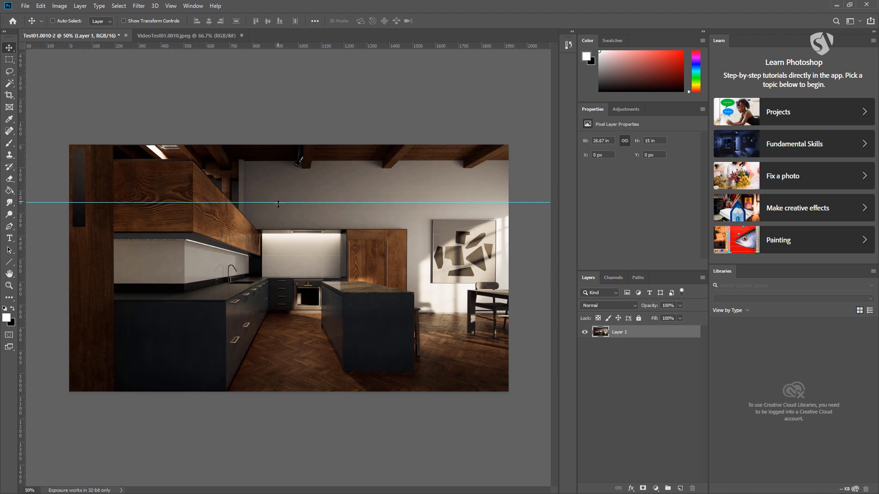
pyautogui.moveTo(278, 203); pyautogui.dragTo(298, 7)
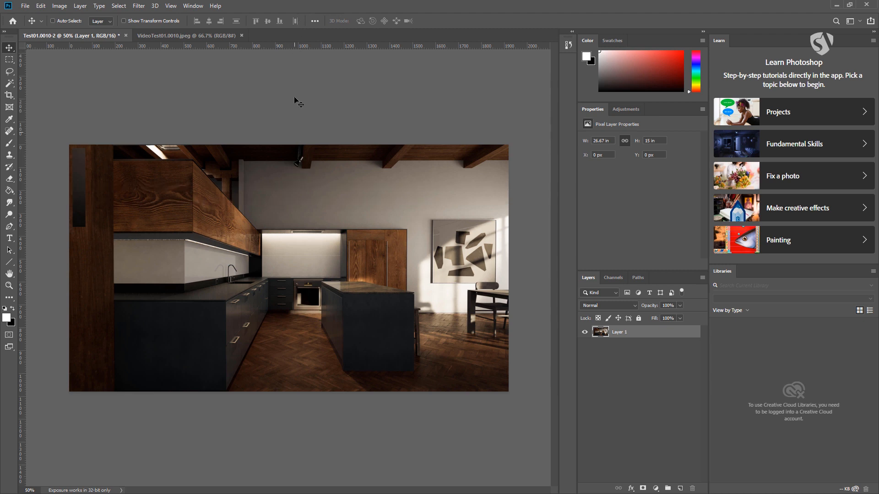
pyautogui.moveTo(295, 47); pyautogui.dragTo(302, 248)
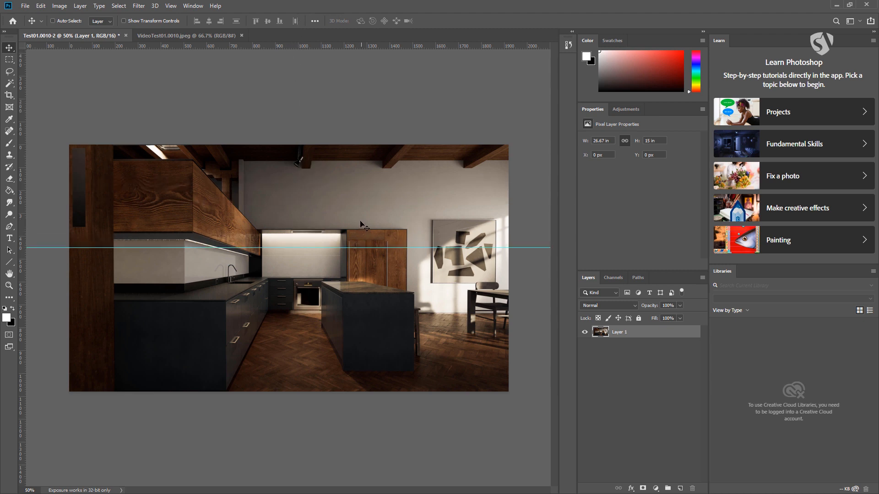
pyautogui.press('ctrl')
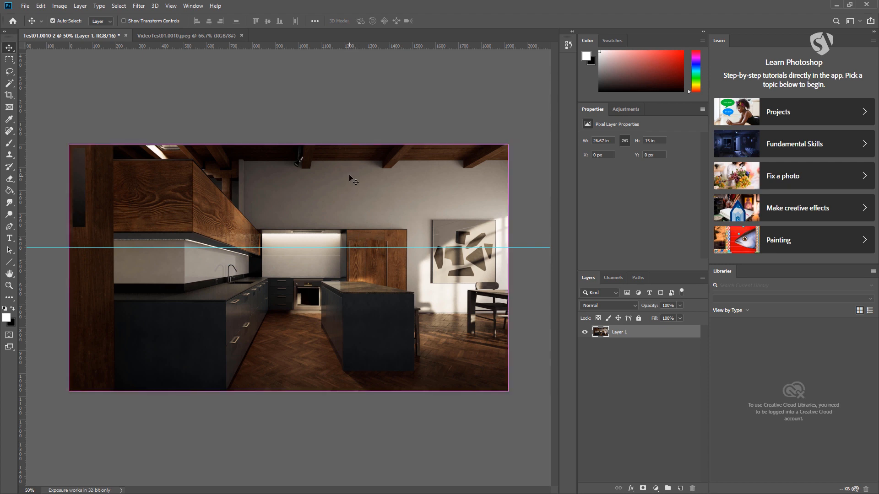
pyautogui.moveTo(325, 248); pyautogui.dragTo(316, 40)
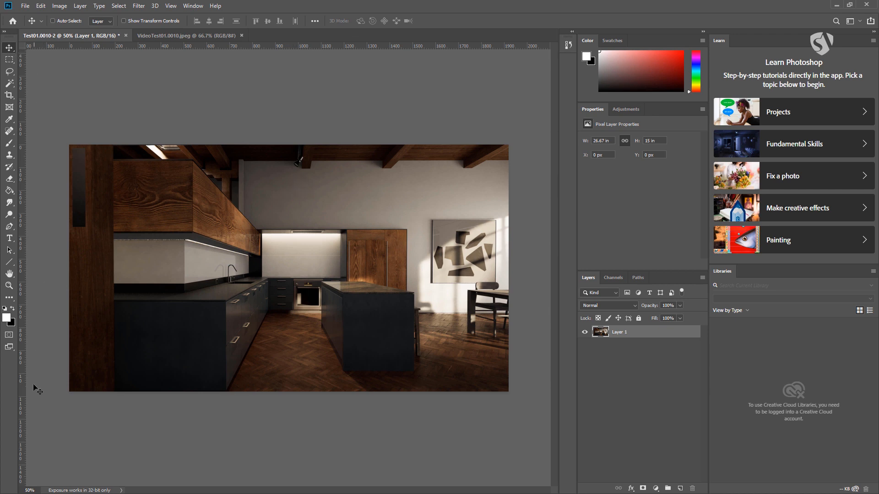
# Switch the status bar information to Document Sizes, Document Profile and finally Document Dimensions
pyautogui.click(121, 490)
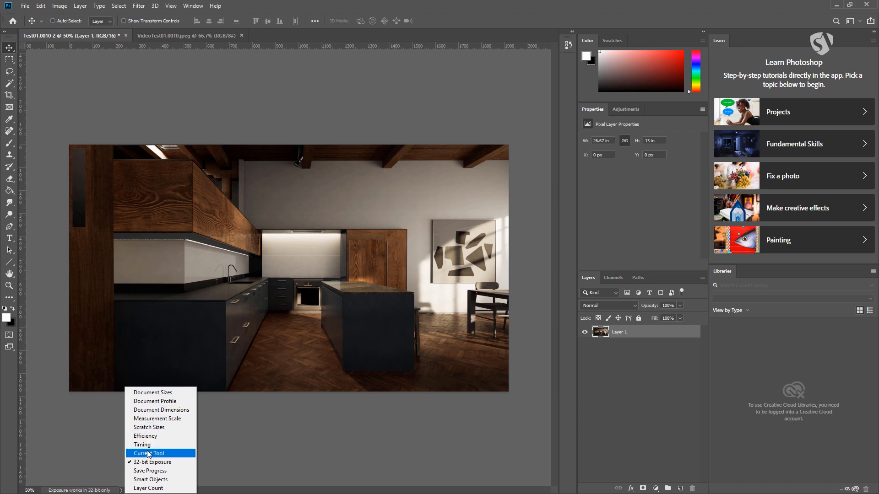
pyautogui.click(155, 392)
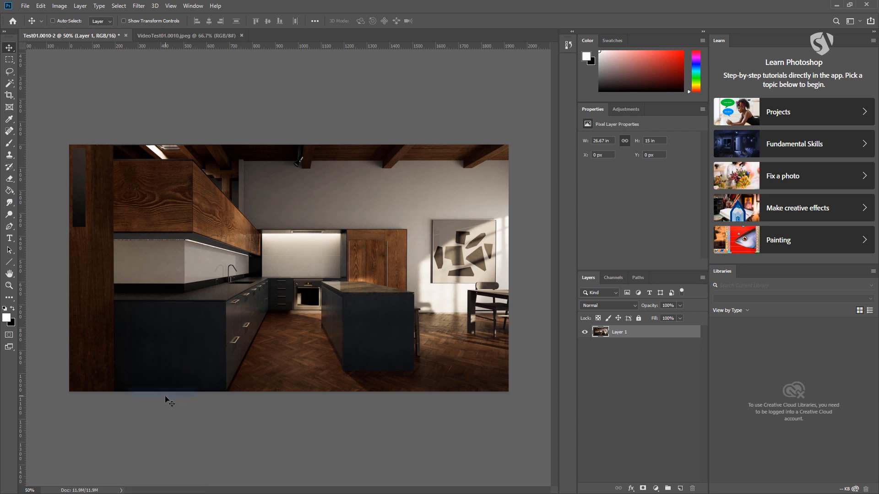
pyautogui.click(121, 491)
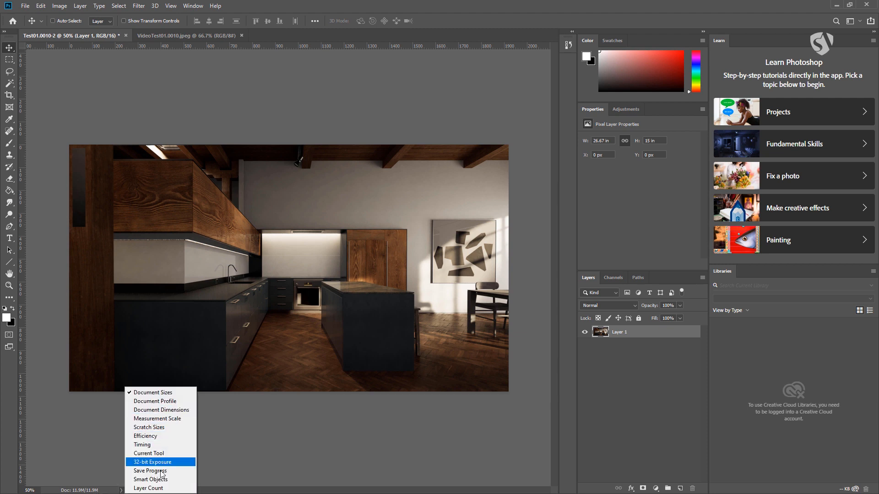
pyautogui.click(165, 402)
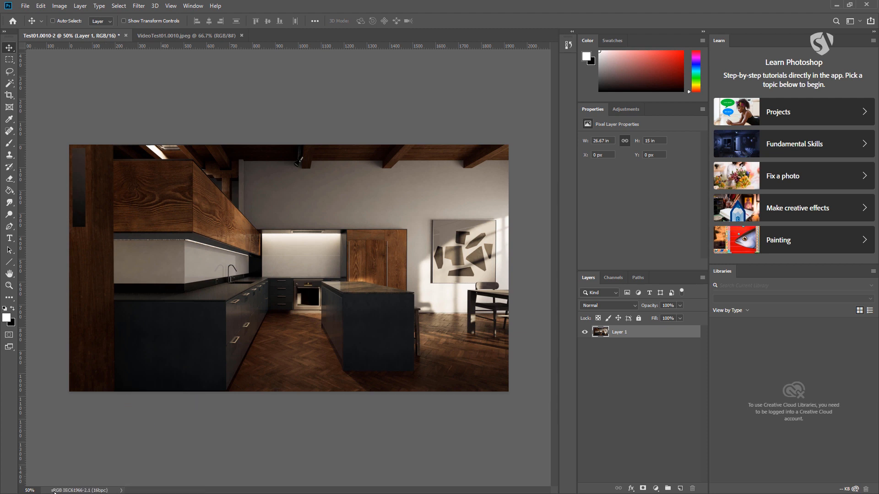
pyautogui.click(121, 490)
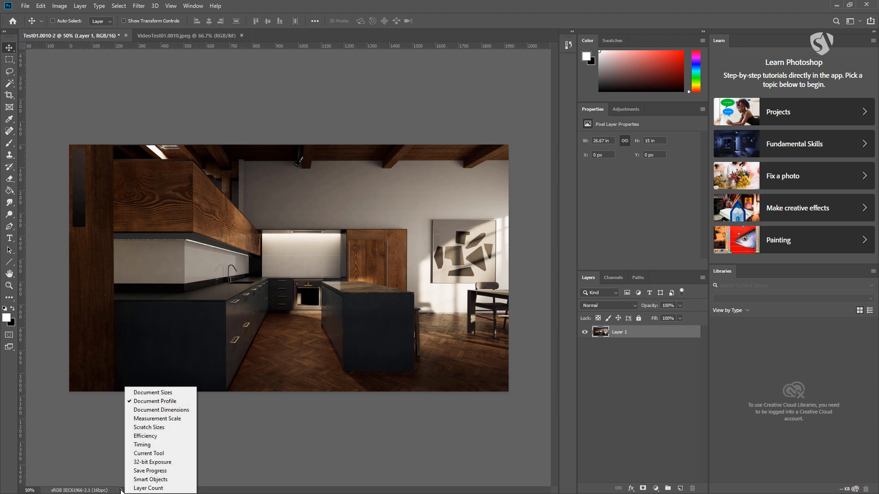
pyautogui.click(161, 410)
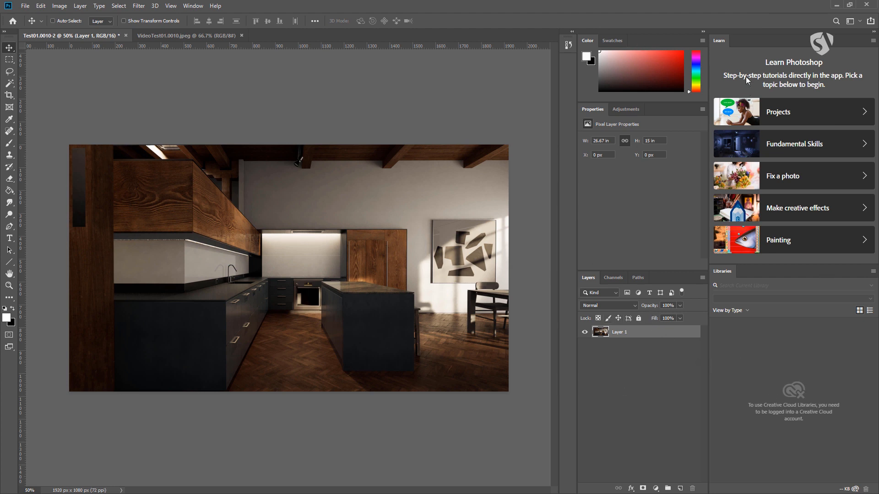
# Close the Learn and Libraries panels to free up workspace
pyautogui.rightClick(720, 41)
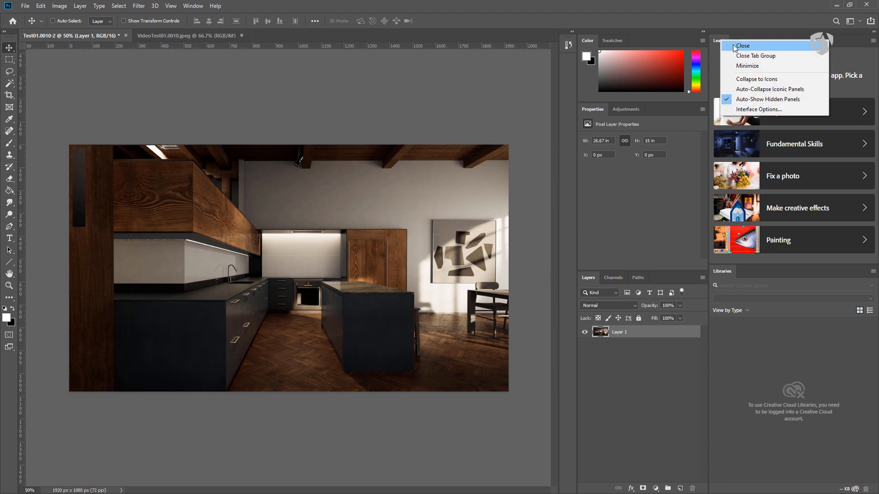
pyautogui.rightClick(717, 35)
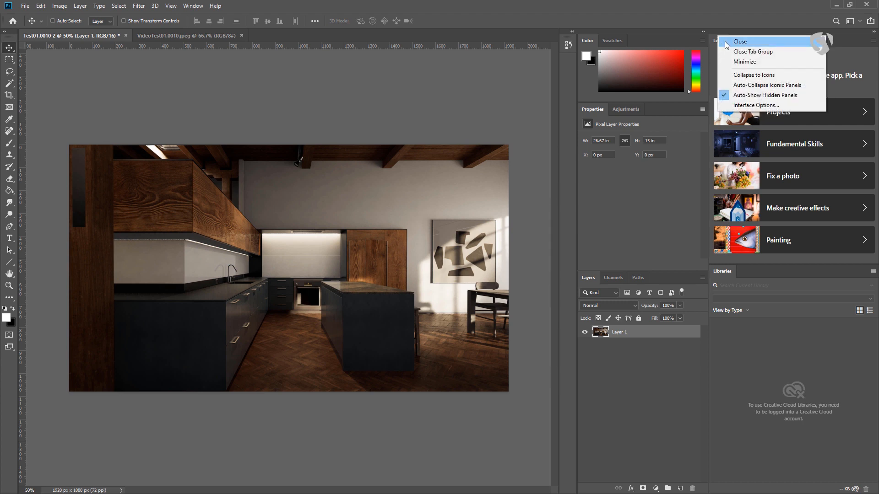
pyautogui.click(713, 43)
pyautogui.rightClick(719, 43)
pyautogui.click(726, 48)
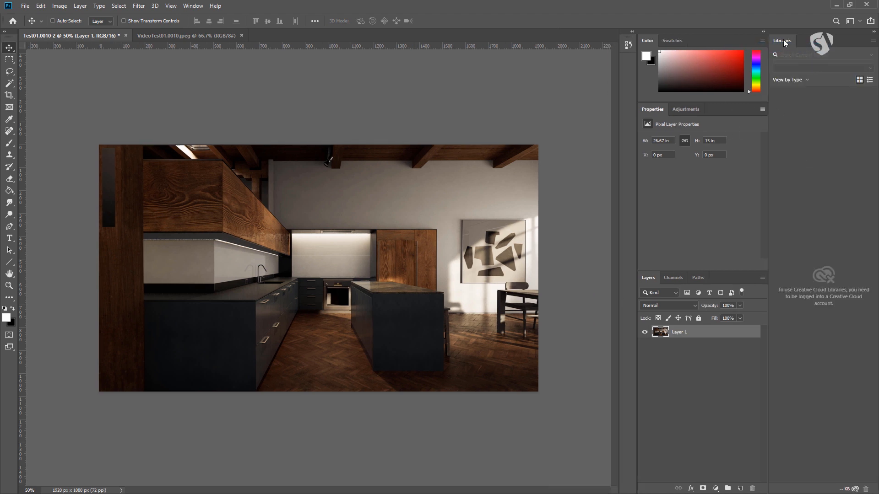
pyautogui.rightClick(784, 39)
pyautogui.click(785, 45)
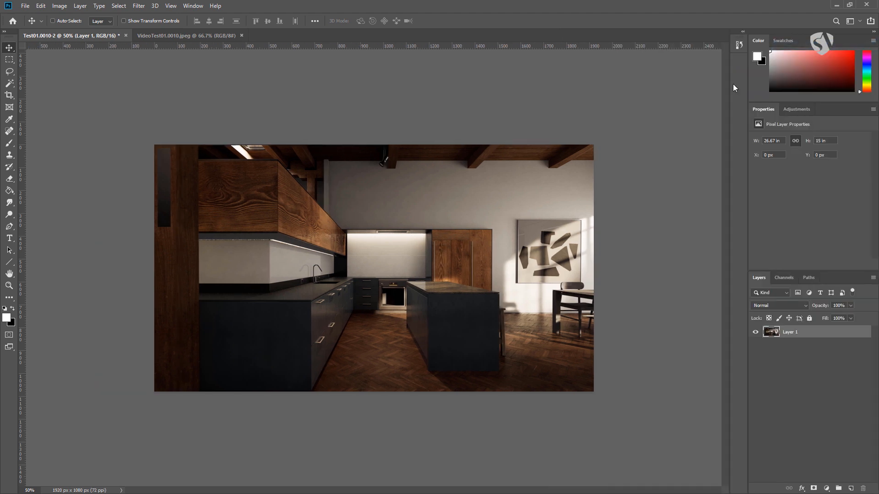
# Look at the document's Channels and Paths and return to its Layers
pyautogui.click(789, 277)
pyautogui.click(810, 279)
pyautogui.click(781, 278)
pyautogui.click(766, 280)
# Make the Layers panel taller by extending it upward into the Properties area
pyautogui.moveTo(778, 268); pyautogui.dragTo(778, 244)
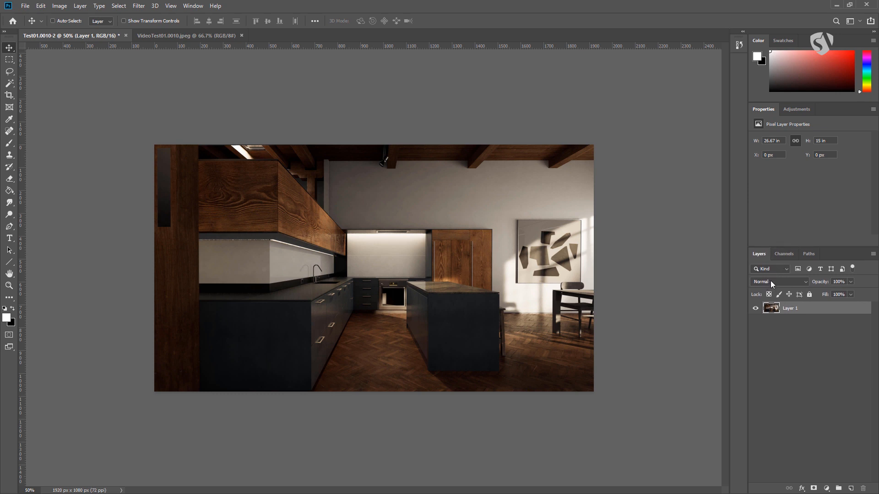
pyautogui.click(781, 252)
pyautogui.click(750, 258)
pyautogui.click(826, 489)
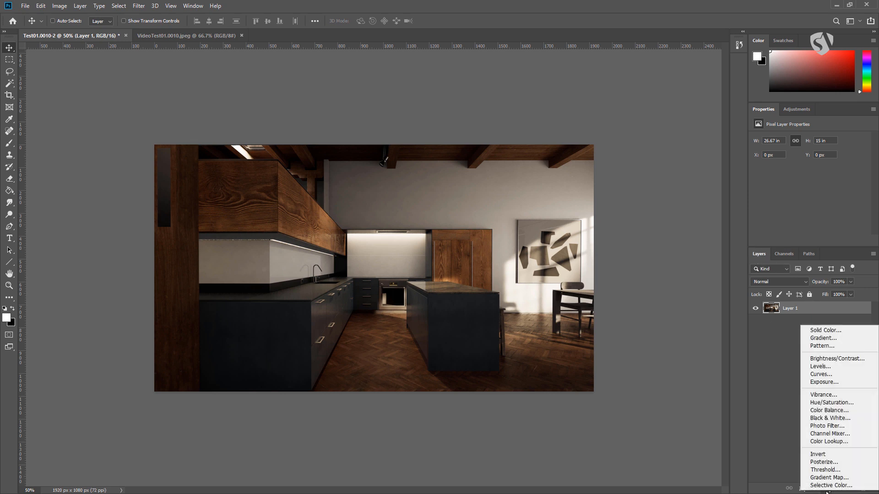
pyautogui.click(826, 489)
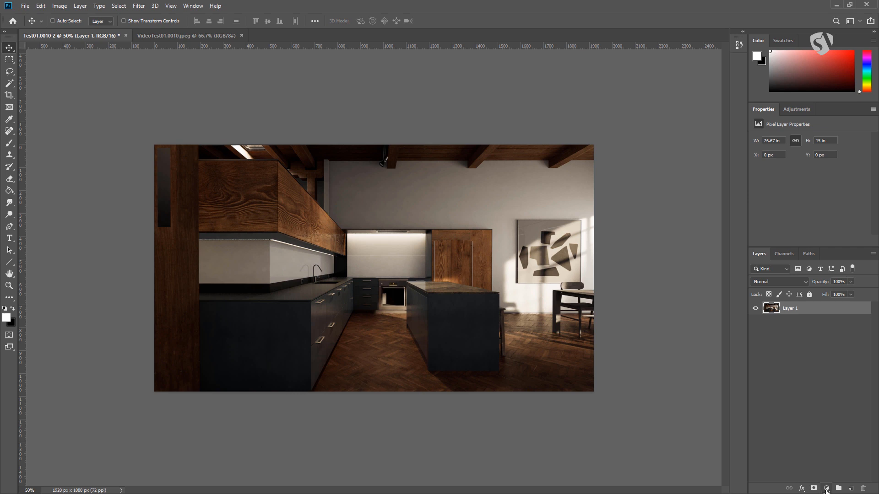
# Look over the available adjustment layer types, then close the Adjustments panel beside Properties
pyautogui.click(825, 489)
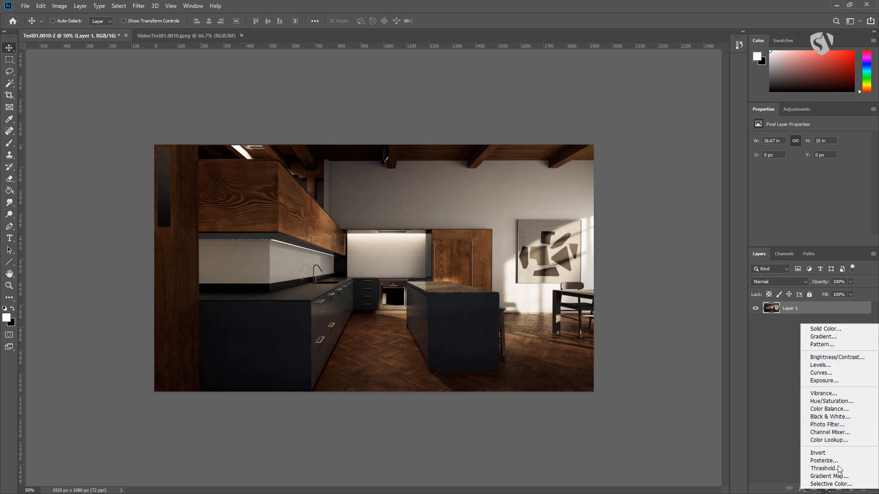
pyautogui.click(781, 340)
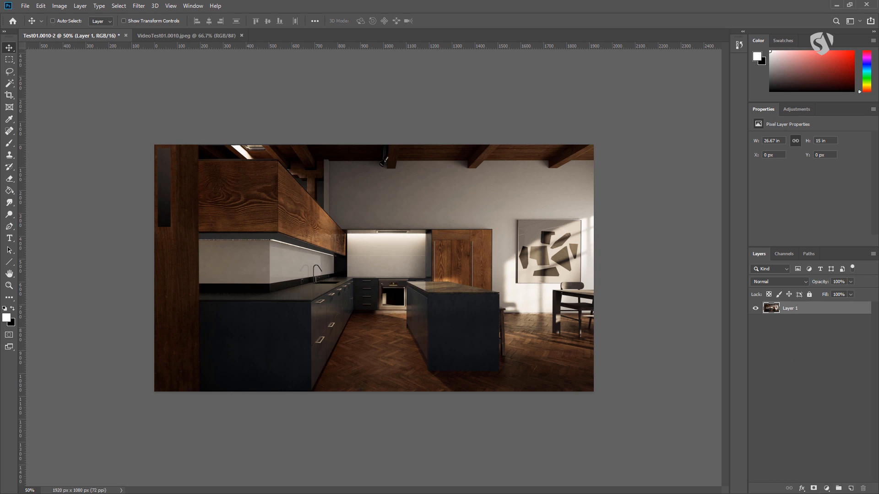
pyautogui.click(796, 110)
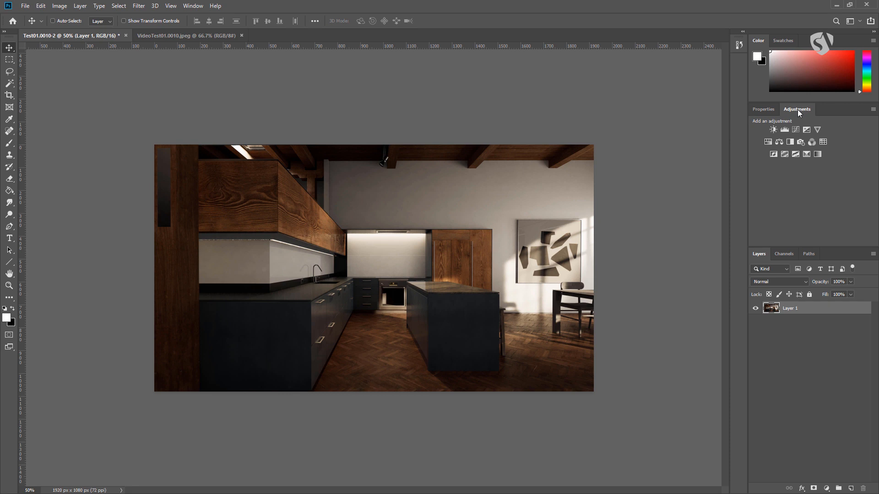
pyautogui.rightClick(796, 109)
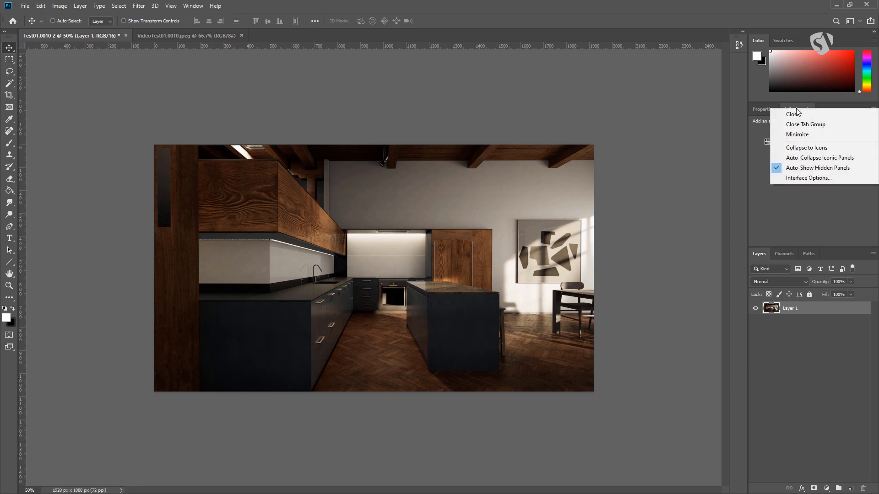
pyautogui.click(785, 114)
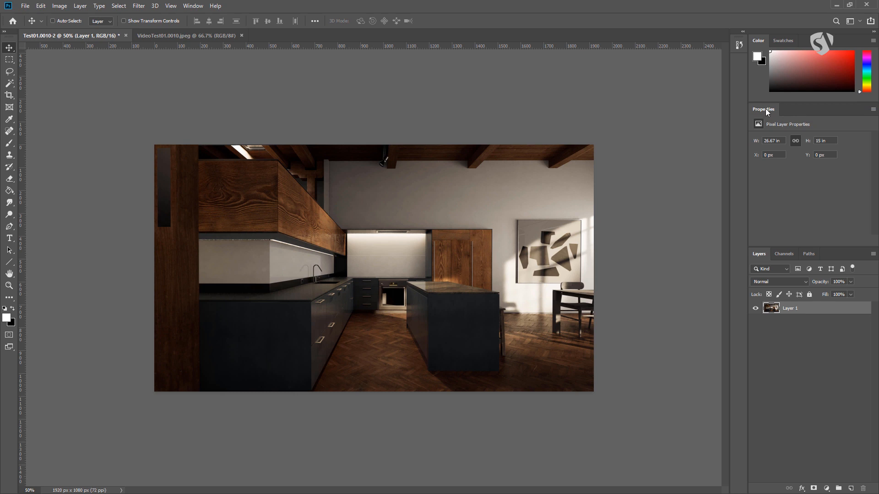
# Add a Curves adjustment layer above Layer 1 and raise its RGB curve slightly in the midtones to brighten the image
pyautogui.click(827, 488)
pyautogui.click(826, 373)
pyautogui.moveTo(815, 207); pyautogui.dragTo(816, 201)
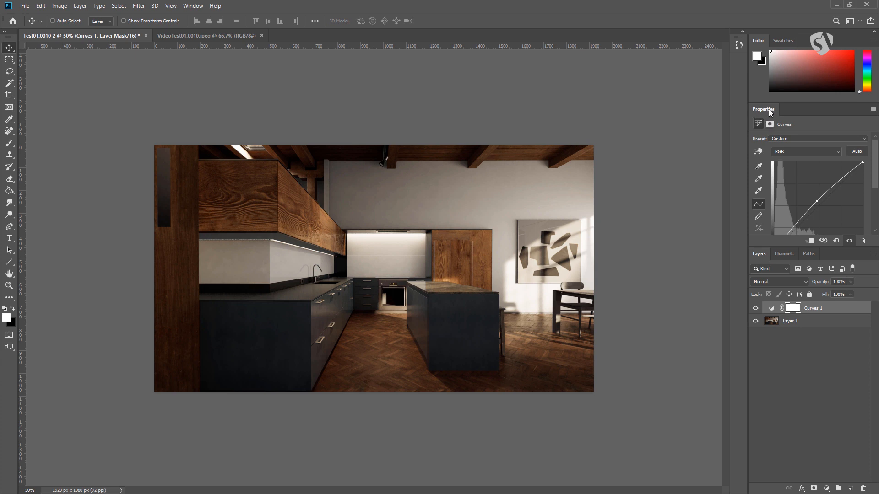
# Make the Properties panel taller to show the whole curve, then undock it to float over the image's upper-right corner
pyautogui.moveTo(793, 247); pyautogui.dragTo(792, 277)
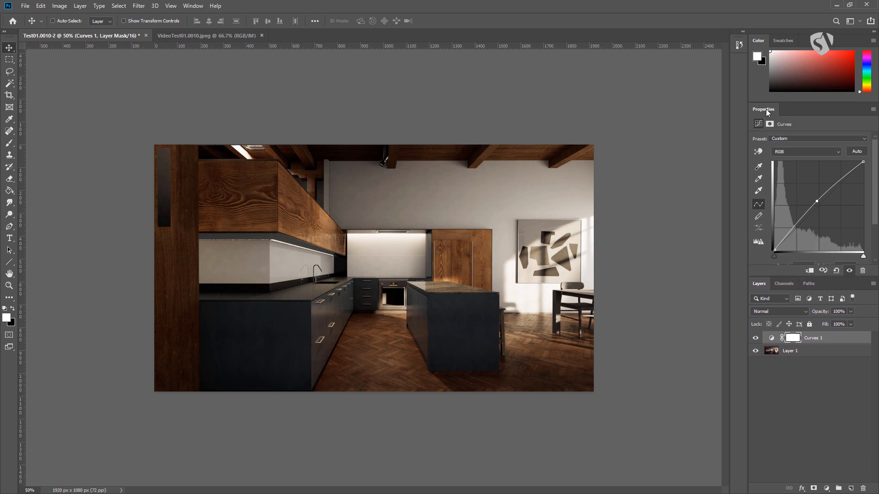
pyautogui.moveTo(766, 110); pyautogui.dragTo(589, 70)
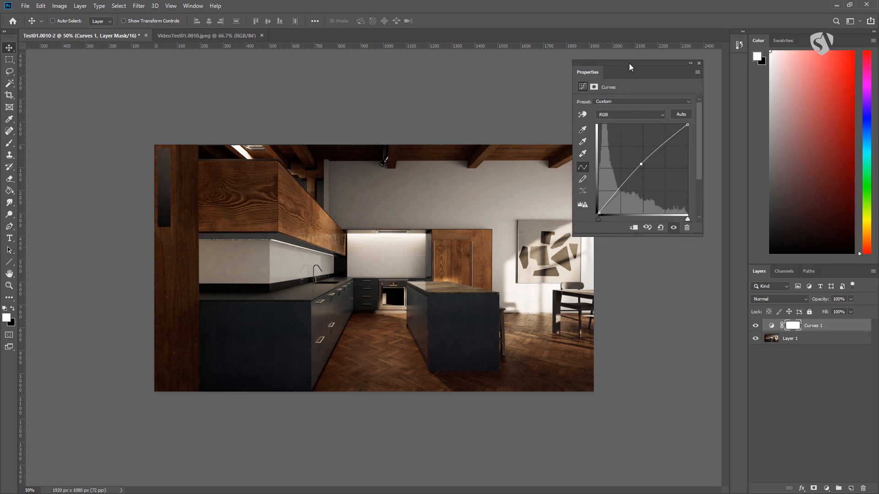
pyautogui.moveTo(630, 61); pyautogui.dragTo(633, 67)
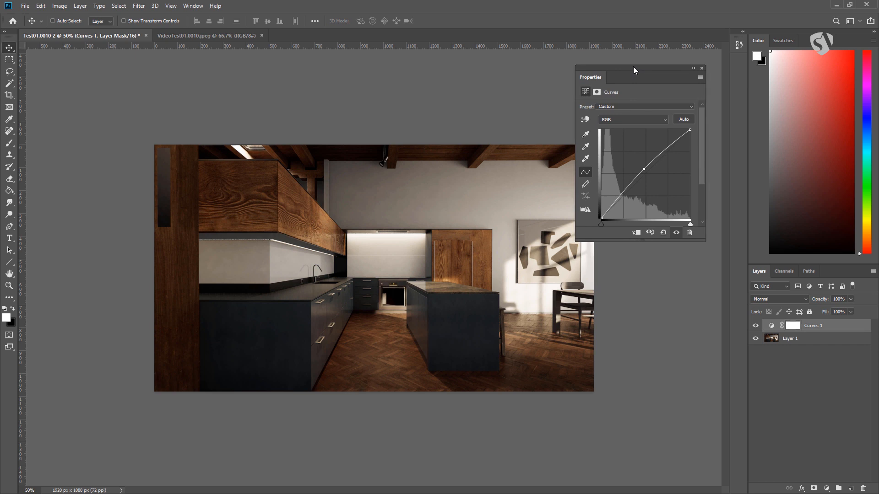
pyautogui.moveTo(631, 67)
pyautogui.mouseDown()
pyautogui.moveTo(750, 91)
pyautogui.moveTo(652, 58)
pyautogui.moveTo(633, 61)
pyautogui.moveTo(643, 58)
pyautogui.mouseUp()
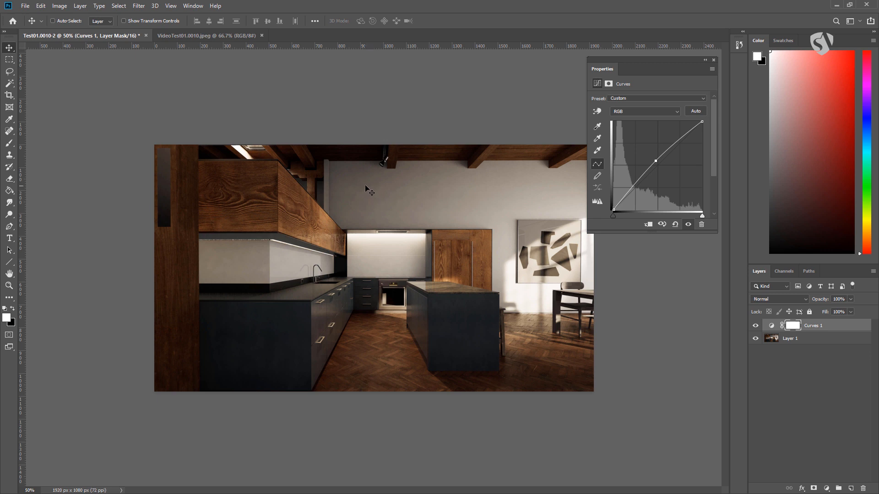
pyautogui.moveTo(641, 58)
pyautogui.mouseDown()
pyautogui.moveTo(606, 71)
pyautogui.moveTo(639, 62)
pyautogui.mouseUp()
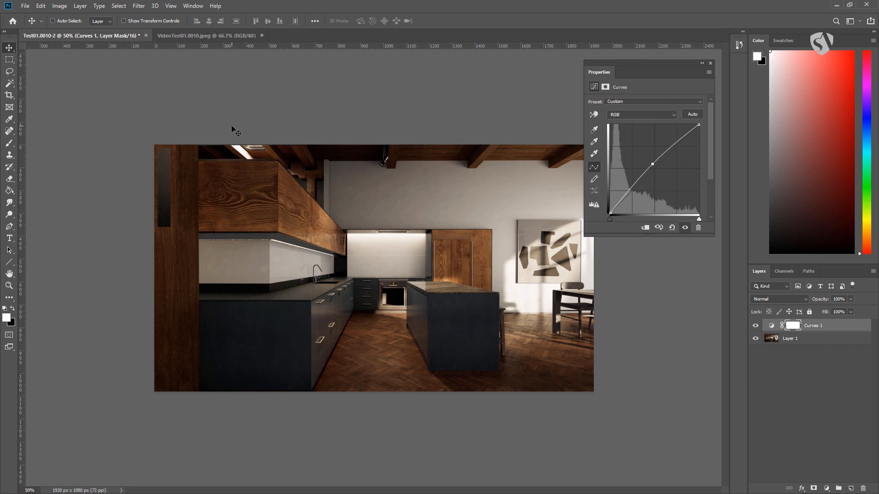
# Switch to Full Screen Mode with Menu Bar, and undock the toolbar as a floating two-column palette
pyautogui.press('f')
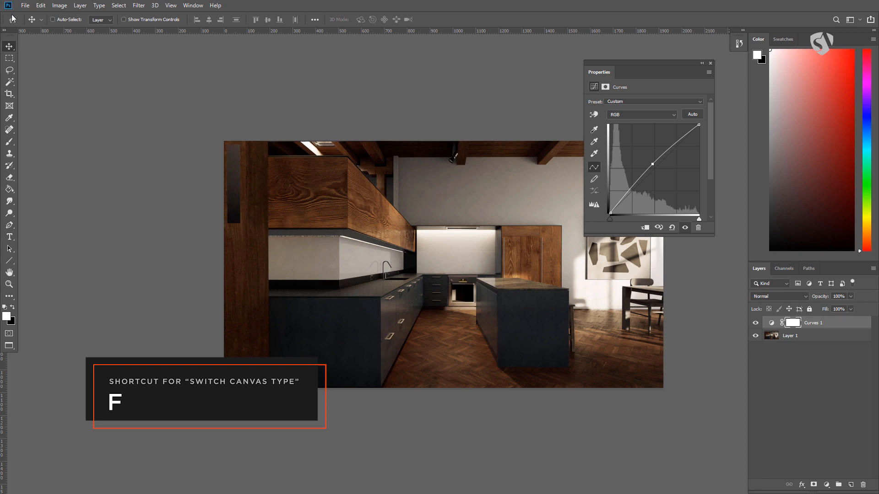
pyautogui.click(6, 30)
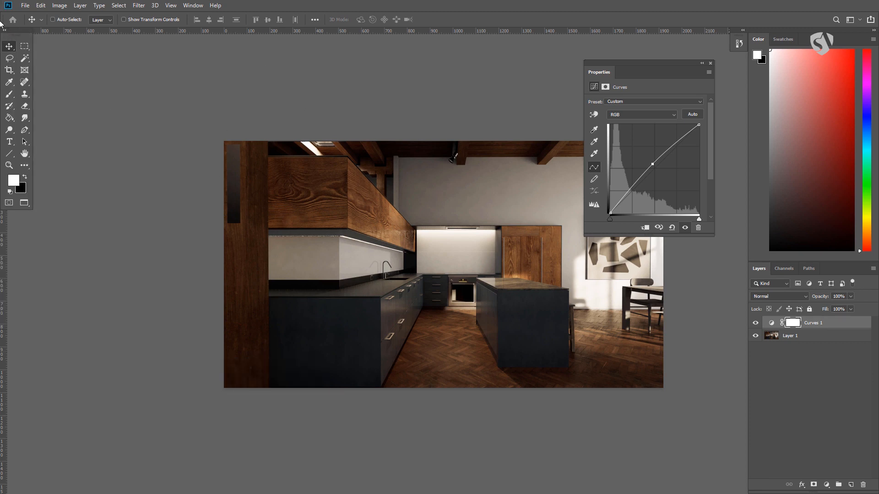
pyautogui.moveTo(15, 32); pyautogui.dragTo(29, 45)
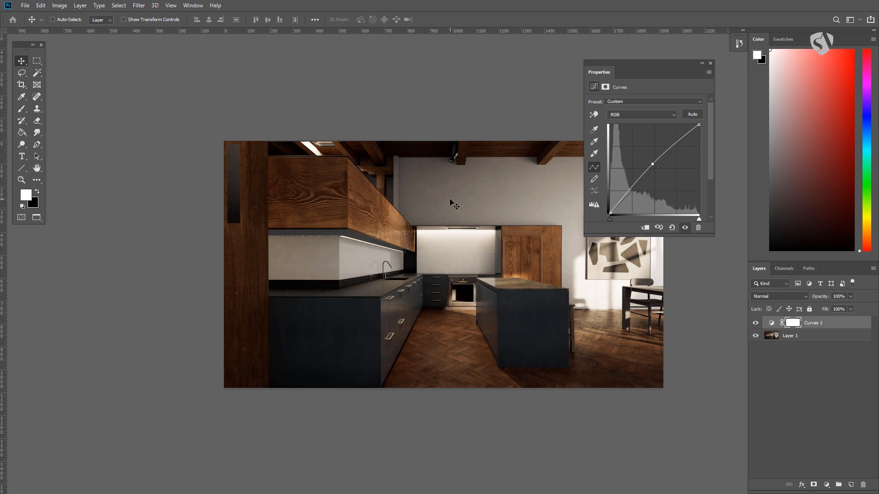
# Cycle through the remaining screen modes and return to Full Screen Mode with Menu Bar
pyautogui.press('f')
pyautogui.press('f')
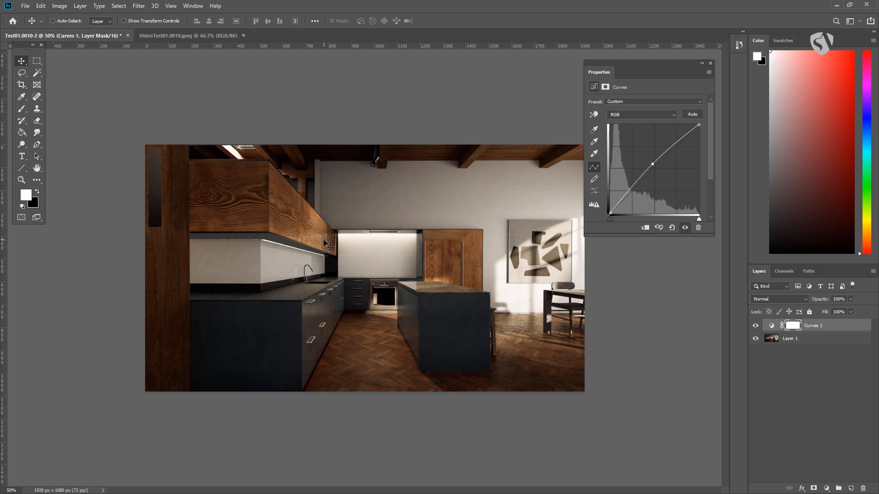
pyautogui.press('f')
# Move the floating Properties panel nearer the docked panels and enlarge the image view to 66.67%
pyautogui.moveTo(482, 324); pyautogui.dragTo(329, 313)
pyautogui.moveTo(638, 64); pyautogui.dragTo(663, 65)
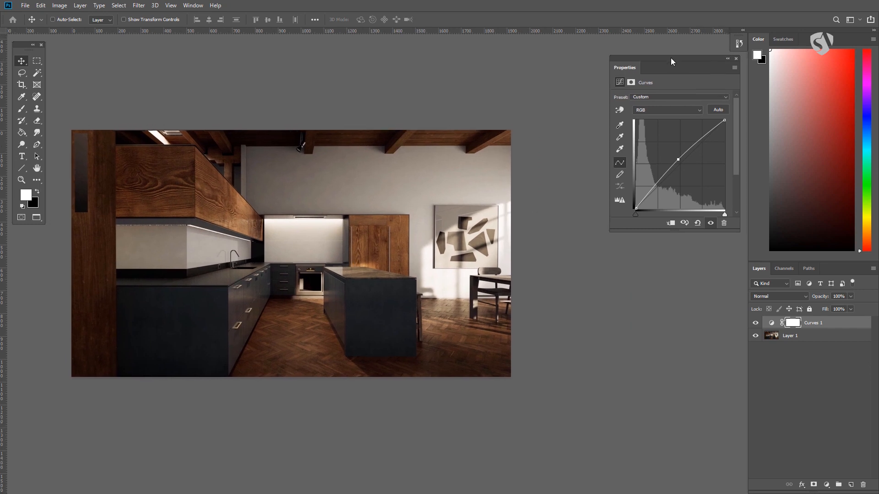
pyautogui.moveTo(331, 168)
pyautogui.mouseDown()
pyautogui.moveTo(424, 166)
pyautogui.moveTo(330, 168)
pyautogui.mouseUp()
pyautogui.hotkey('ctrl', '+')
pyautogui.moveTo(355, 266); pyautogui.dragTo(429, 274)
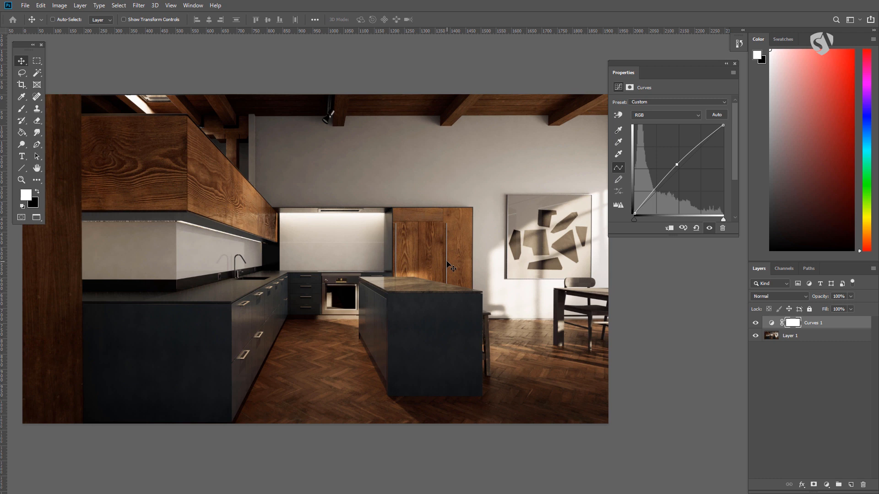
# Preview the image enlarged on the black full screen with the rulers hidden, then return to Full Screen Mode with Menu Bar
pyautogui.press('f')
pyautogui.press('f')
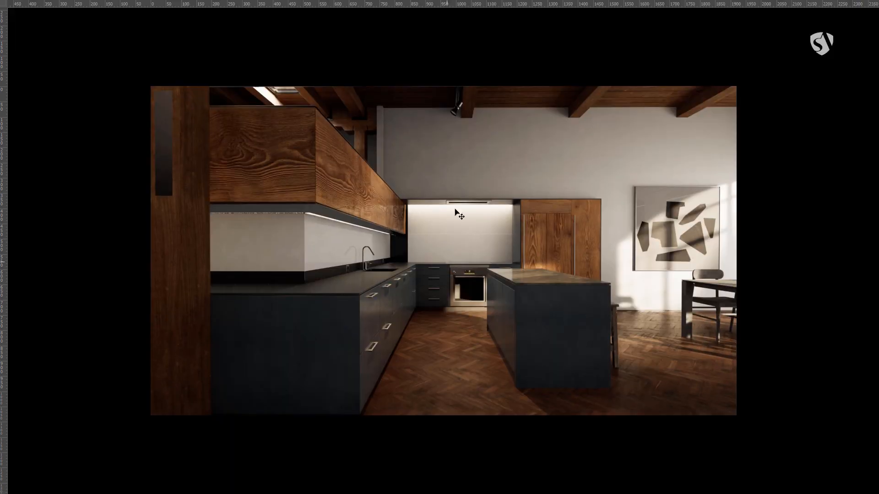
pyautogui.moveTo(521, 246); pyautogui.dragTo(460, 246)
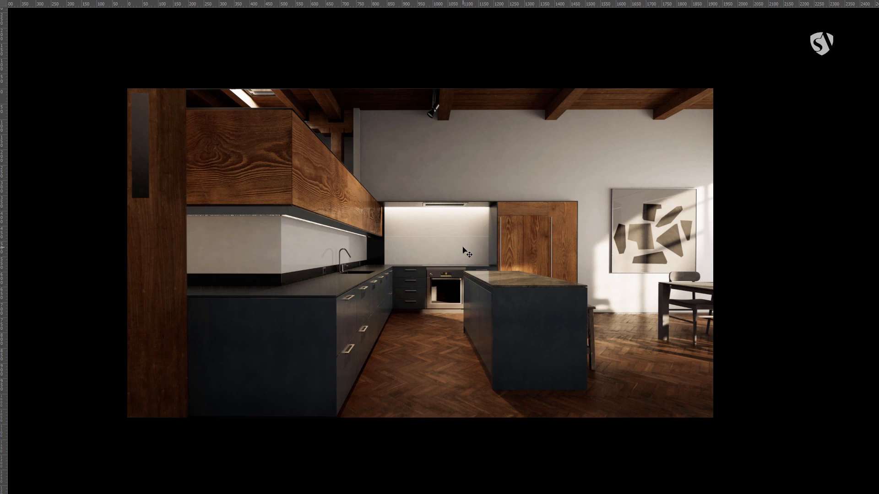
pyautogui.hotkey('ctrl', '+')
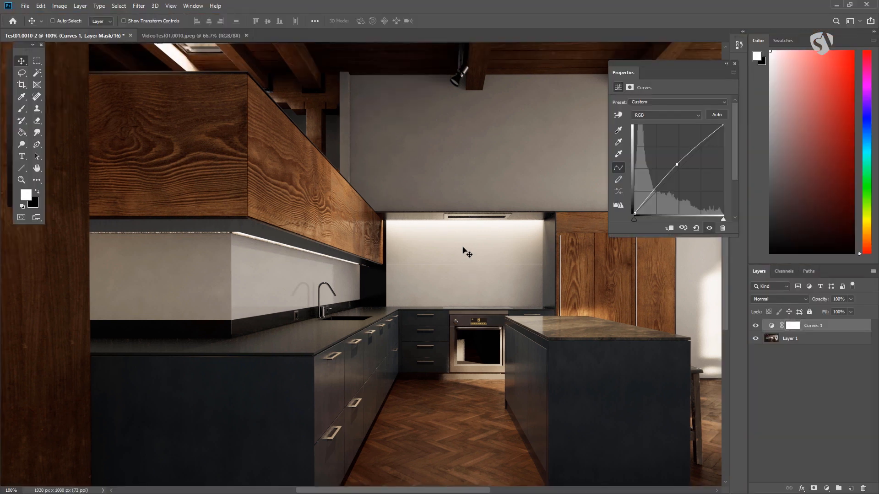
pyautogui.hotkey('ctrl', '-')
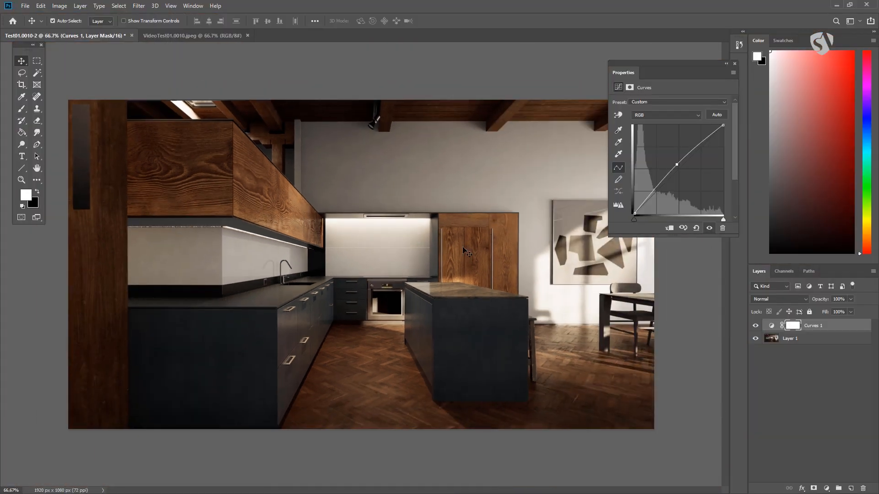
pyautogui.press('f')
pyautogui.moveTo(465, 249); pyautogui.dragTo(370, 236)
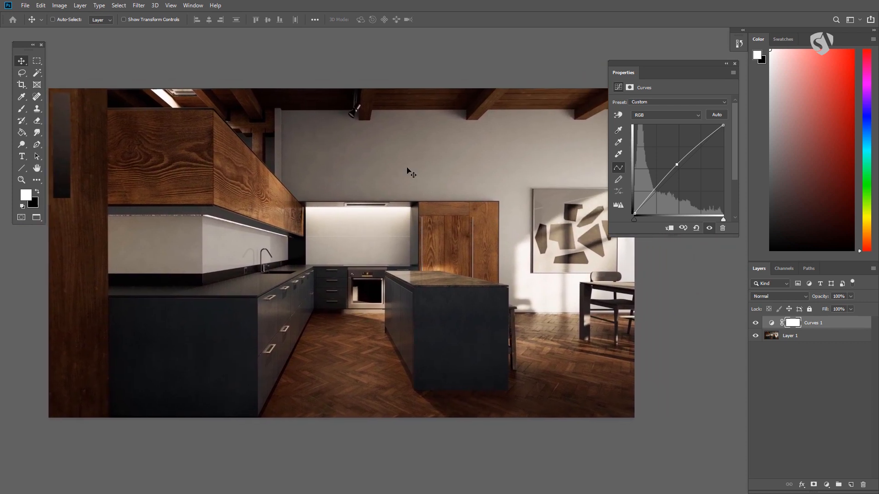
# Move the floating Properties panel up beside the docked Color panel
pyautogui.moveTo(669, 72); pyautogui.dragTo(653, 48)
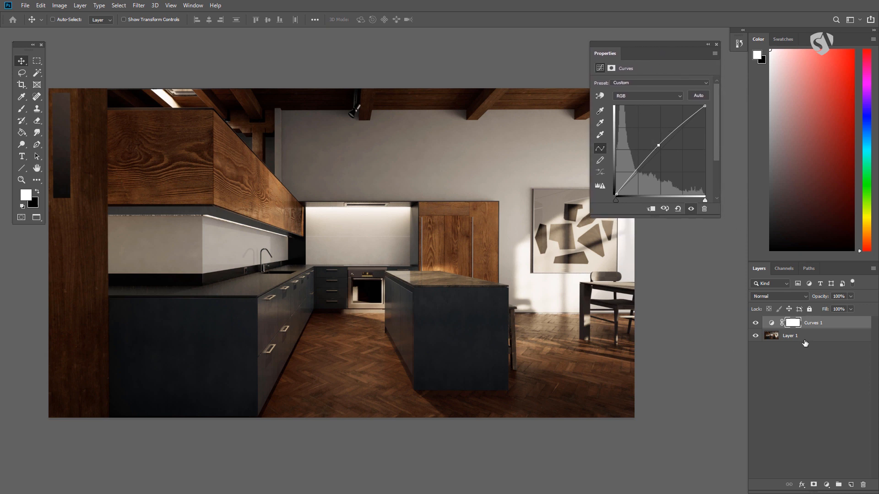
pyautogui.rightClick(762, 40)
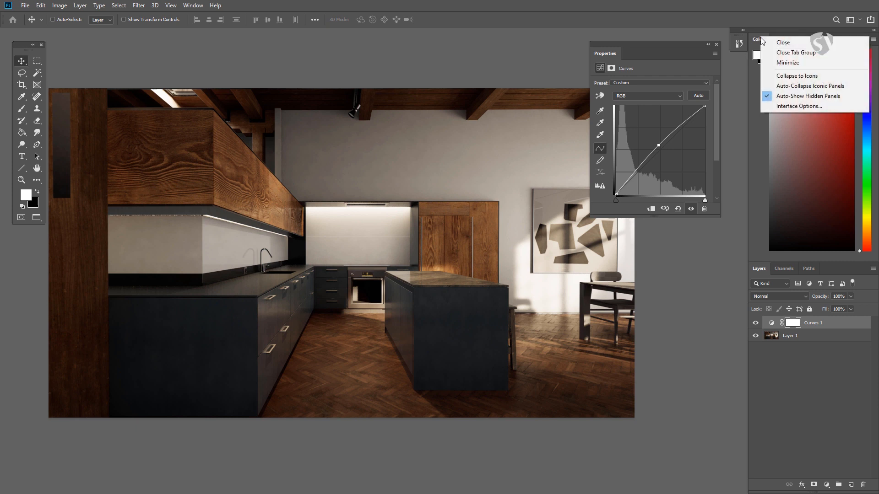
pyautogui.click(756, 42)
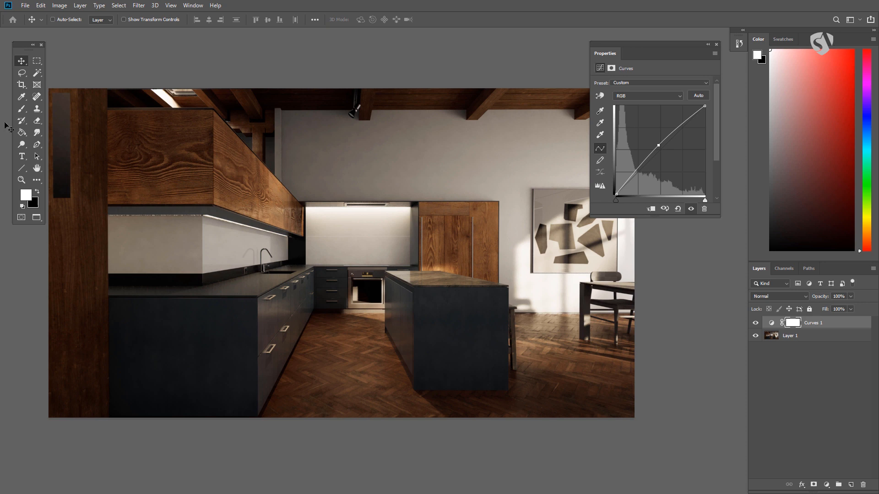
# Look at the foreground color's Color Picker and cancel it without choosing a color
pyautogui.press('i')
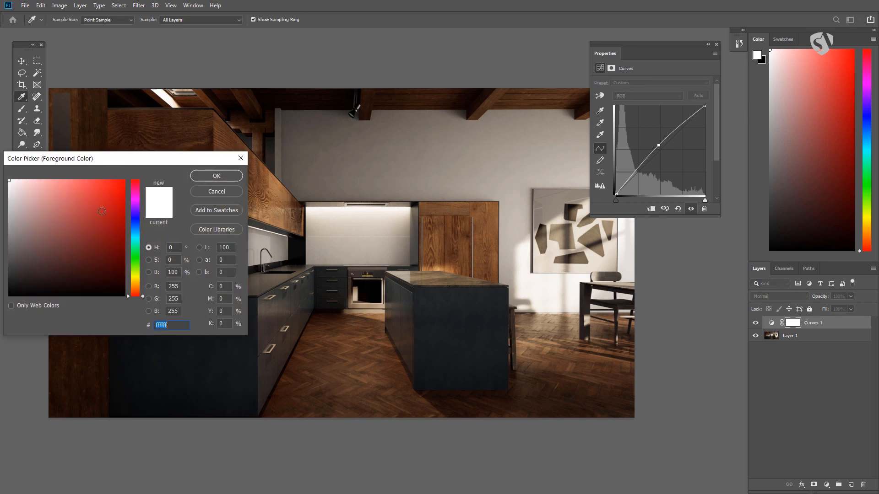
pyautogui.moveTo(112, 157); pyautogui.dragTo(205, 168)
pyautogui.click(304, 206)
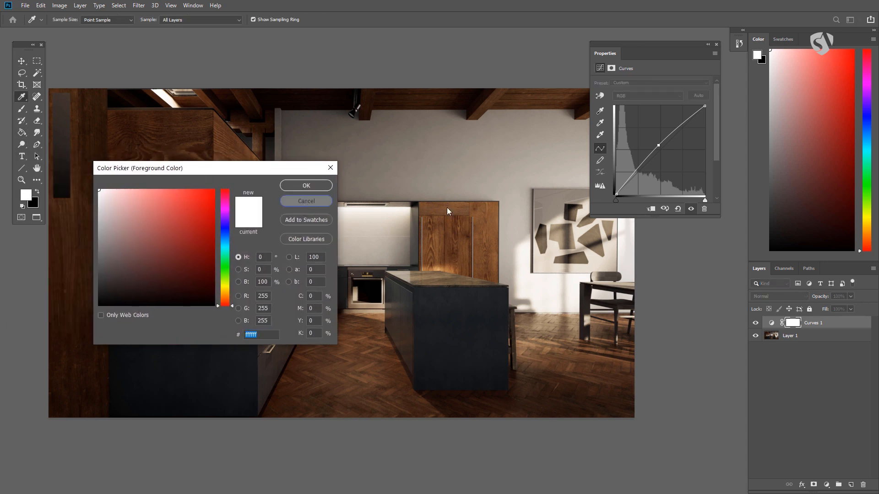
# Close the Color and Swatches panels so that Layers fills the panel dock
pyautogui.rightClick(759, 38)
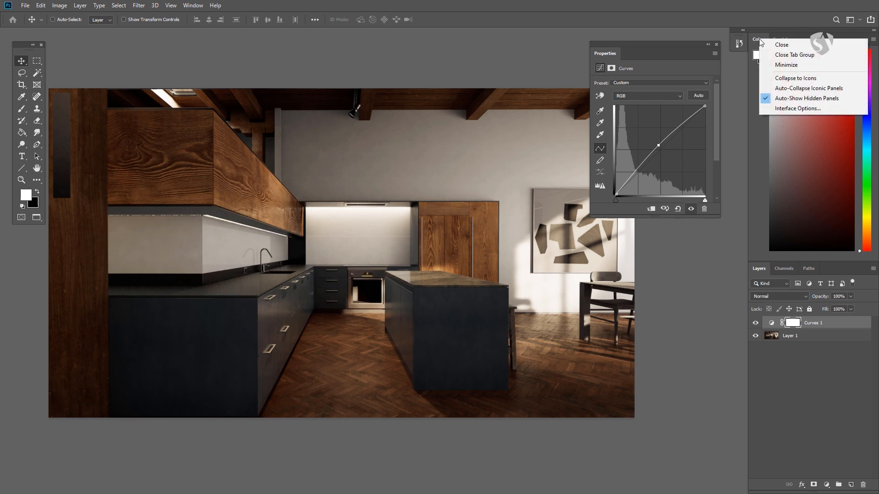
pyautogui.click(767, 43)
pyautogui.rightClick(764, 39)
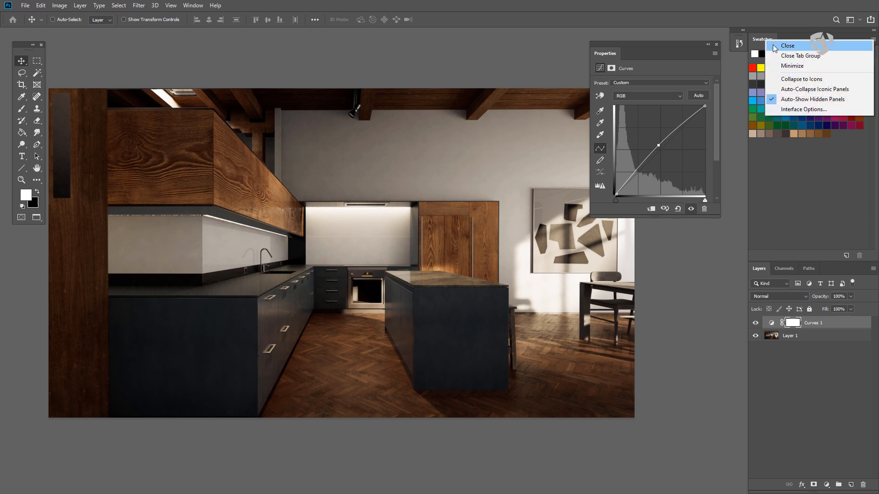
pyautogui.click(773, 45)
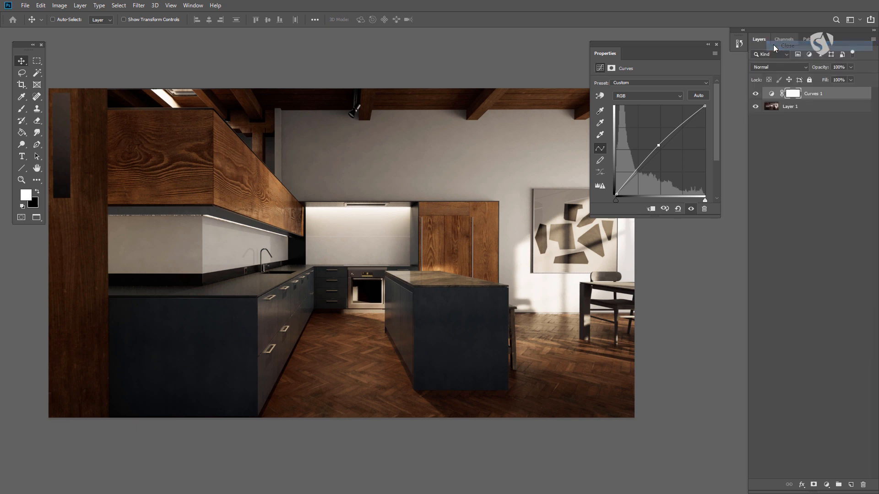
# Show the Navigator panel, dock it above Layers and enlarge its preview
pyautogui.click(197, 6)
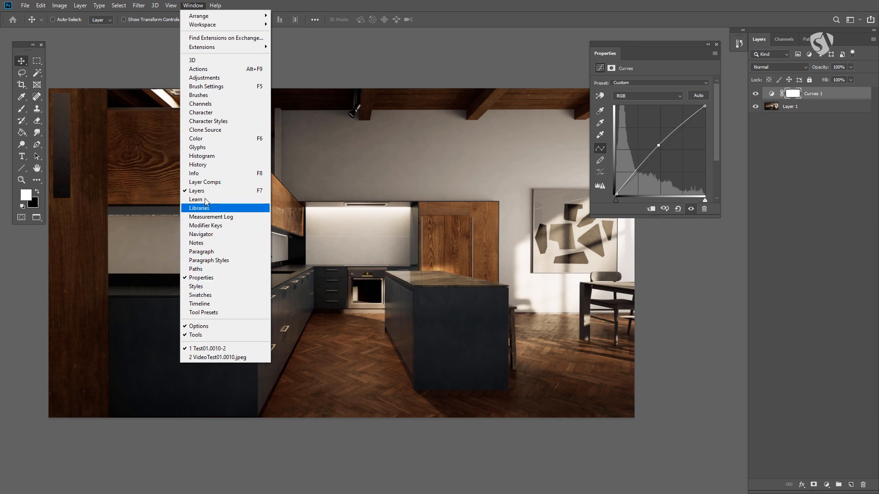
pyautogui.click(211, 233)
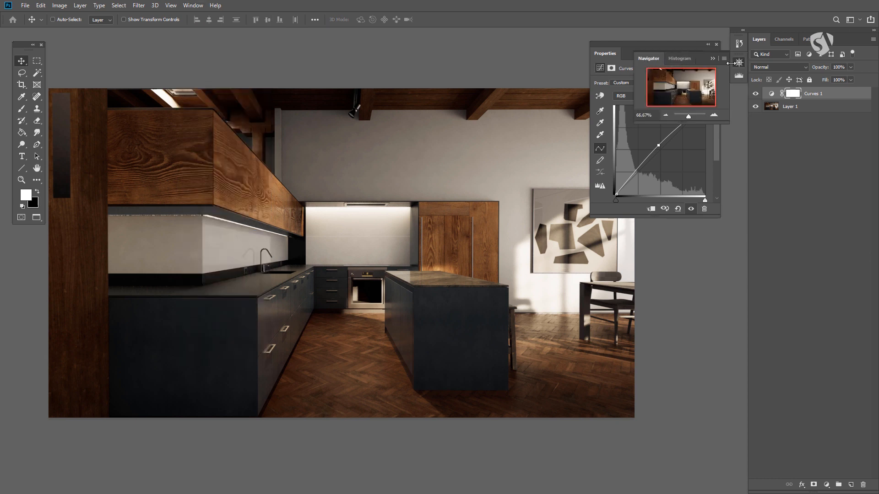
pyautogui.moveTo(649, 58); pyautogui.dragTo(771, 32)
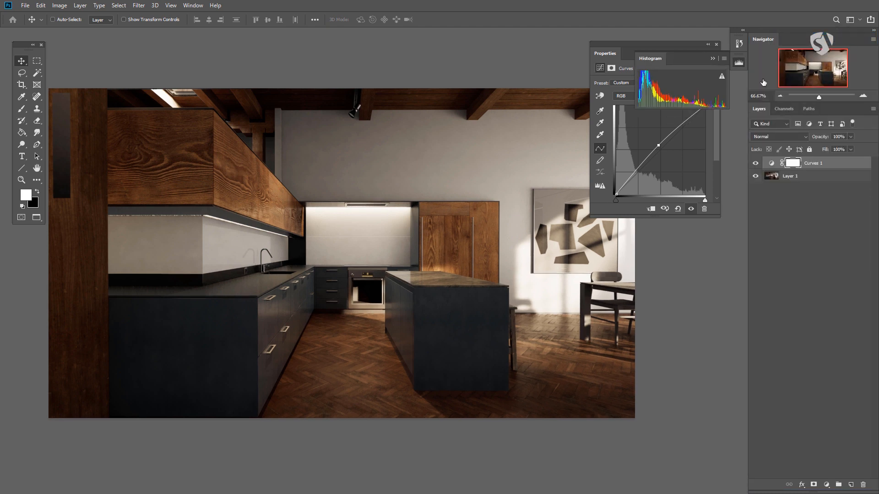
pyautogui.moveTo(804, 103); pyautogui.dragTo(805, 132)
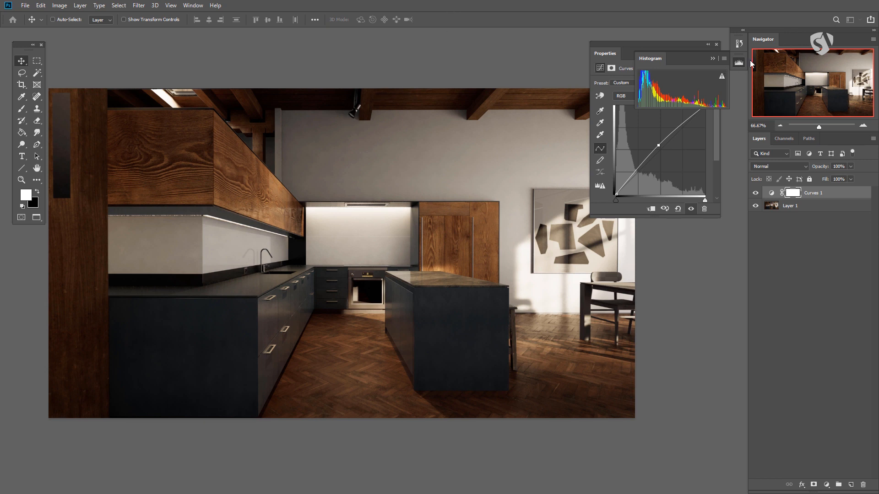
# Look at the Navigator's zoom level while zooming the image out to 12.5% and back in to 66.67%
pyautogui.hotkey('ctrl', '-')
pyautogui.hotkey('ctrl', '-')
pyautogui.hotkey('ctrl', '-')
pyautogui.hotkey('ctrl', '-')
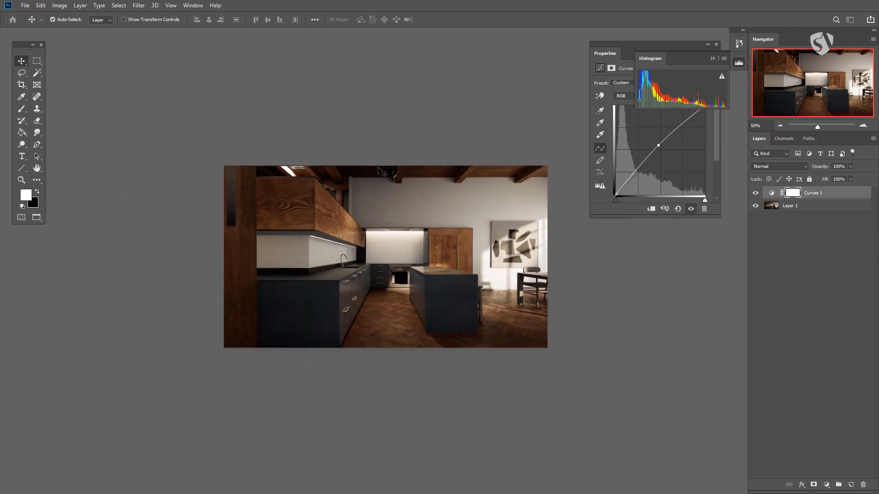
pyautogui.hotkey('ctrl', '-')
pyautogui.hotkey('ctrl', '-')
pyautogui.hotkey('ctrl', '+')
pyautogui.hotkey('ctrl', '+')
pyautogui.hotkey('ctrl', '+')
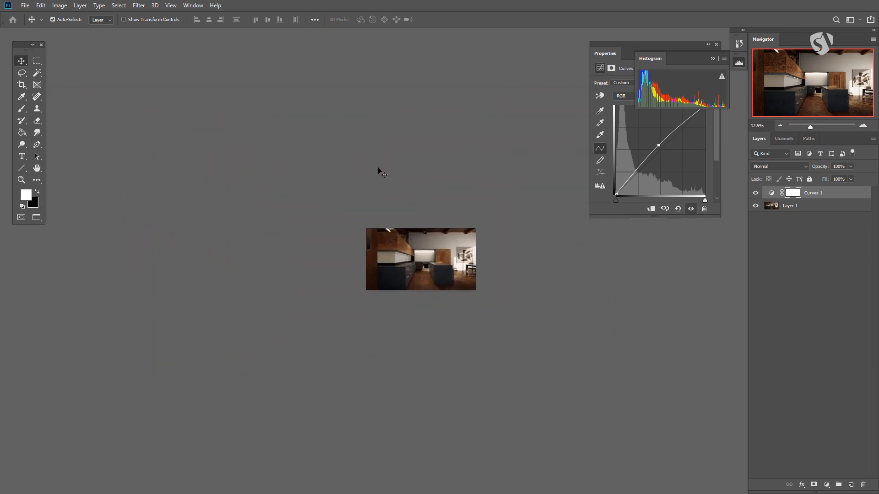
pyautogui.hotkey('ctrl', '+')
pyautogui.hotkey('ctrl', '+')
pyautogui.hotkey('ctrl', '+')
pyautogui.hotkey('ctrl', '+')
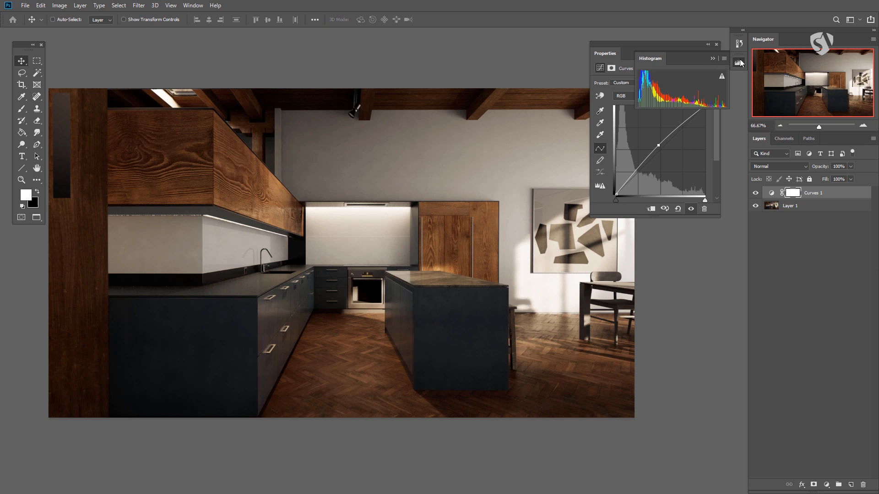
# Dock the Histogram panel above the Navigator and shift the floating Properties panel slightly
pyautogui.moveTo(648, 58); pyautogui.dragTo(776, 35)
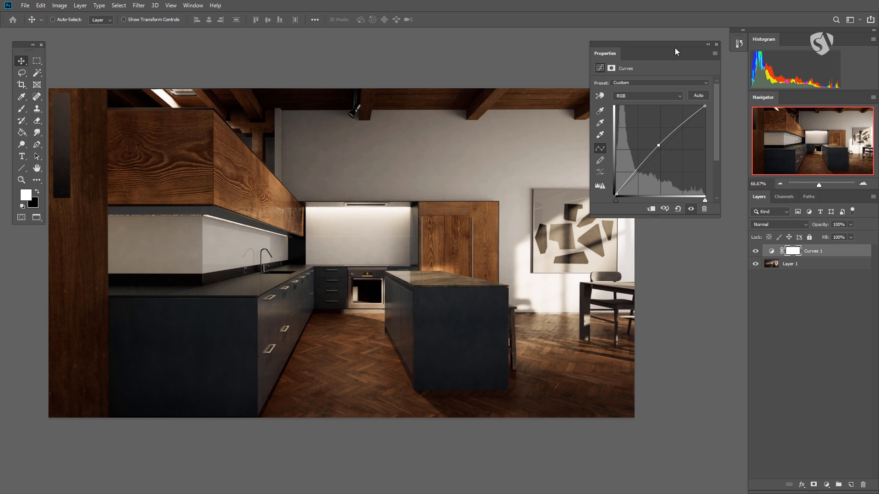
pyautogui.moveTo(678, 45); pyautogui.dragTo(674, 50)
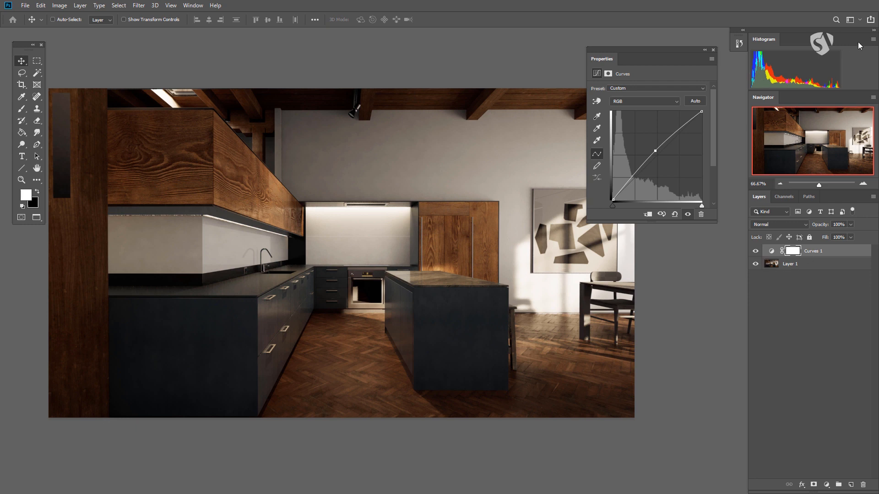
# Try the Histogram panel's Expanded View and All Channels View, and return it to Compact View
pyautogui.click(872, 40)
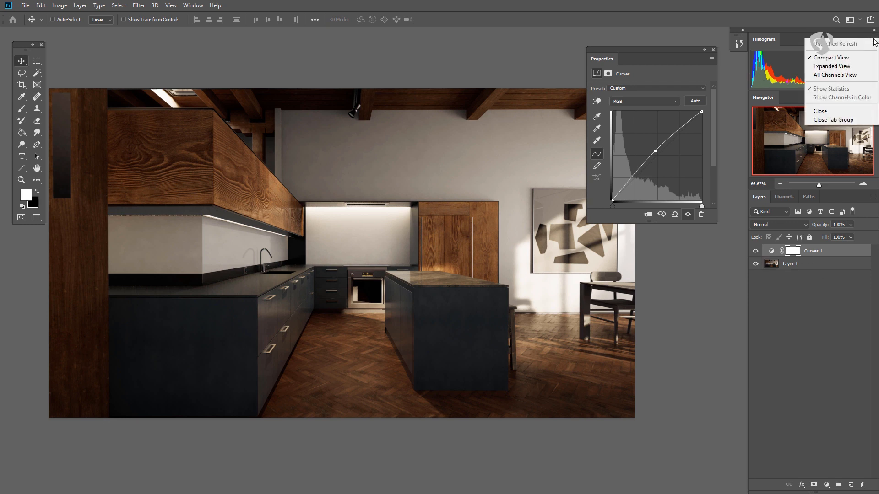
pyautogui.click(831, 67)
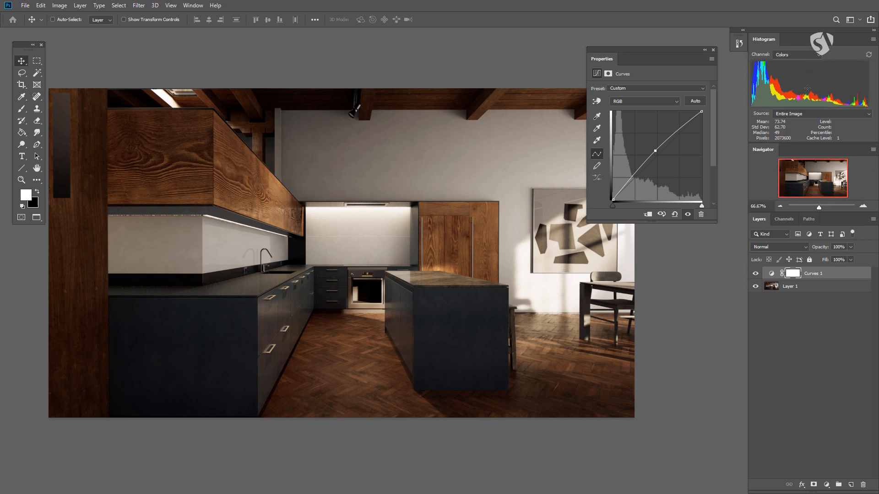
pyautogui.click(872, 39)
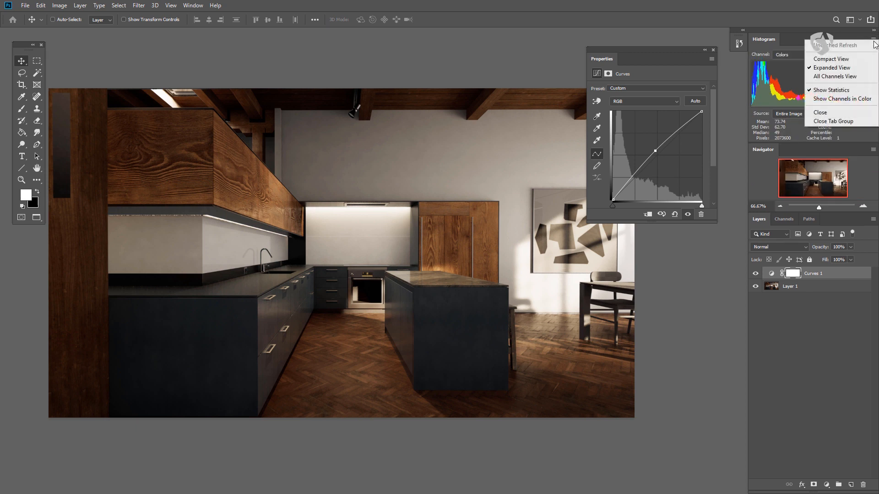
pyautogui.click(850, 77)
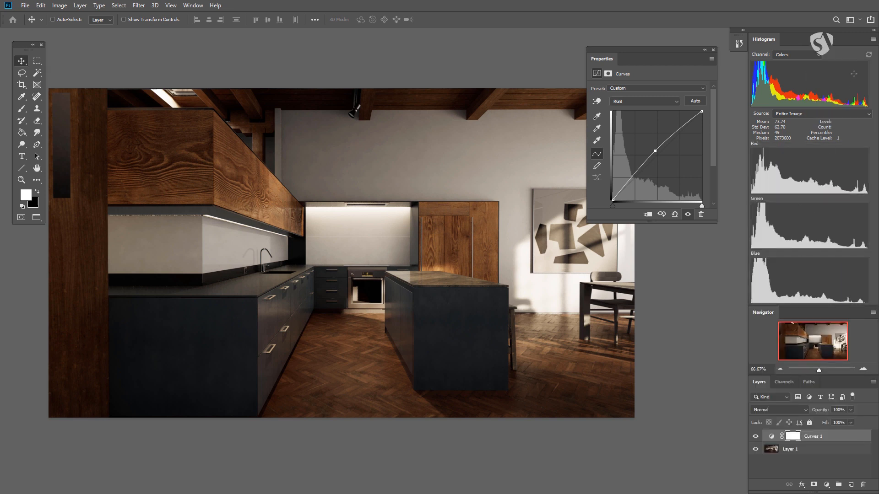
pyautogui.click(873, 39)
pyautogui.click(844, 80)
pyautogui.click(872, 40)
pyautogui.click(826, 60)
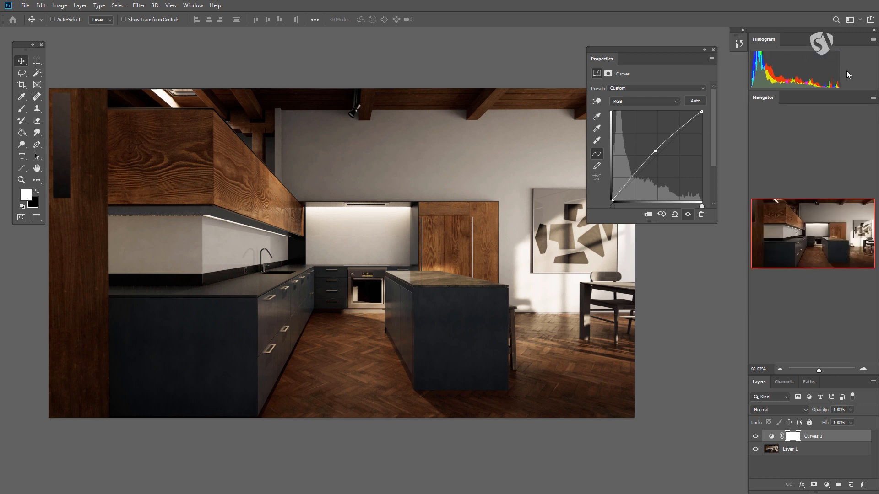
# Add a Hue/Saturation adjustment layer above Curves 1 and set its saturation to -100
pyautogui.click(826, 485)
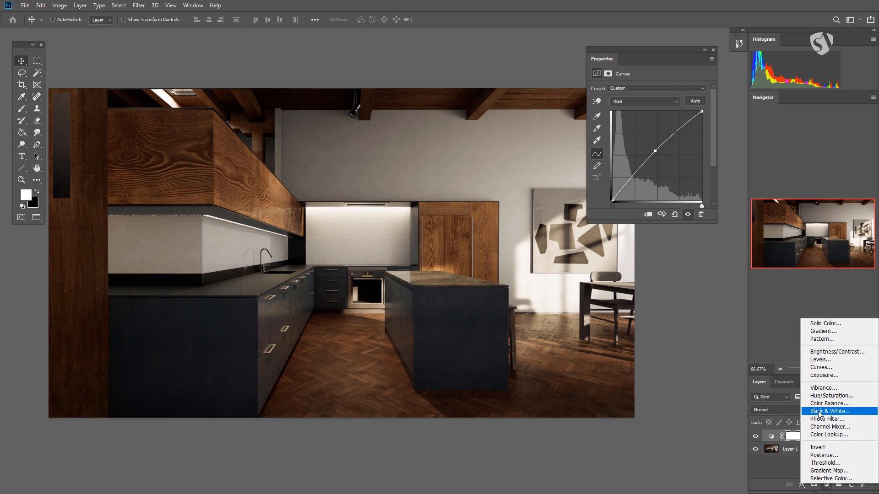
pyautogui.click(828, 396)
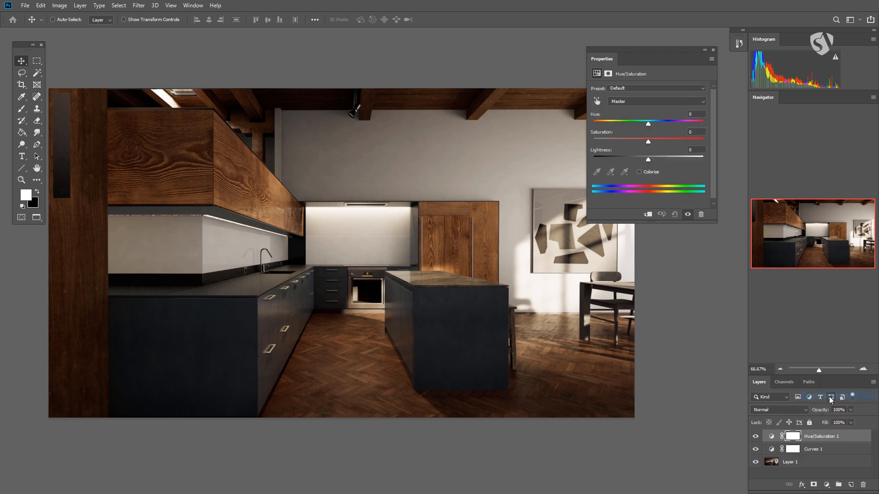
pyautogui.moveTo(647, 142); pyautogui.dragTo(547, 151)
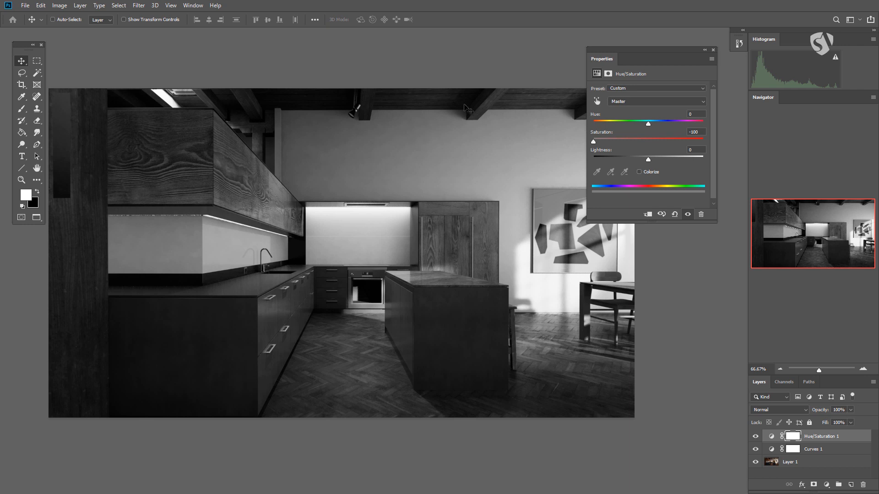
# Refresh the histogram and shorten the Navigator panel to give the Layers panel more room
pyautogui.click(833, 59)
pyautogui.moveTo(832, 375); pyautogui.dragTo(836, 188)
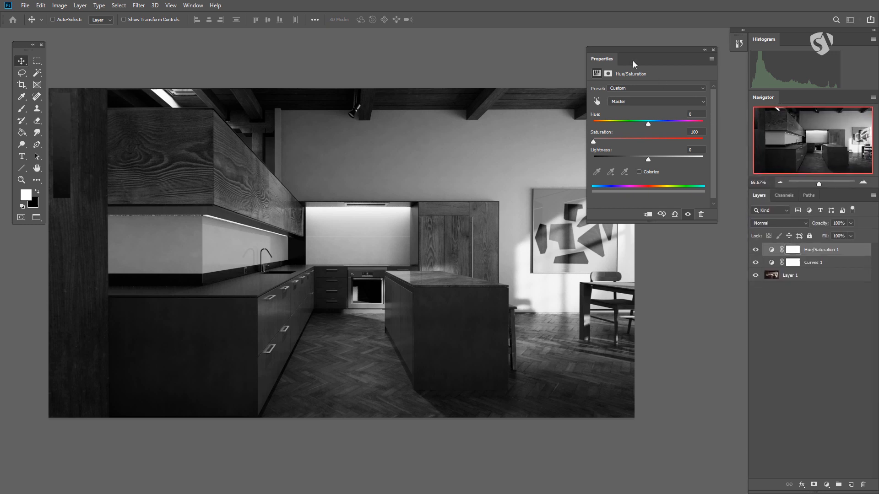
pyautogui.moveTo(641, 48); pyautogui.dragTo(640, 43)
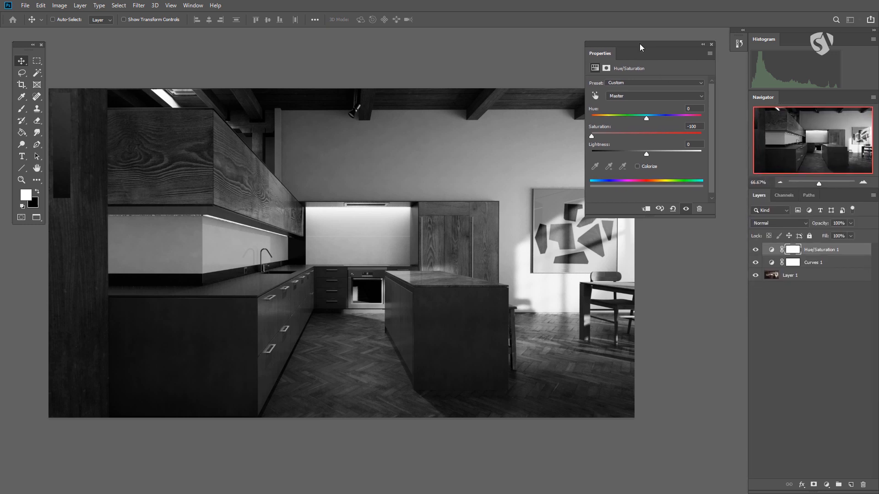
# Look at the recorded states in the History panel and collapse it again
pyautogui.click(192, 6)
pyautogui.moveTo(215, 5)
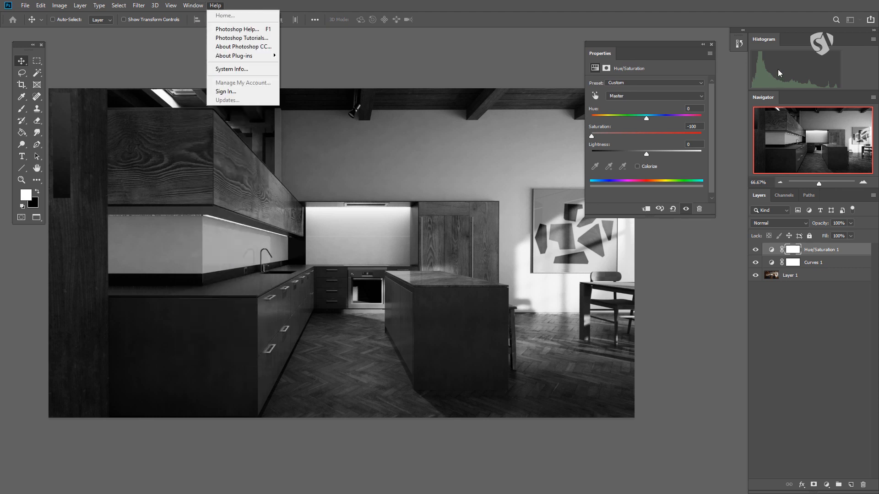
pyautogui.click(737, 34)
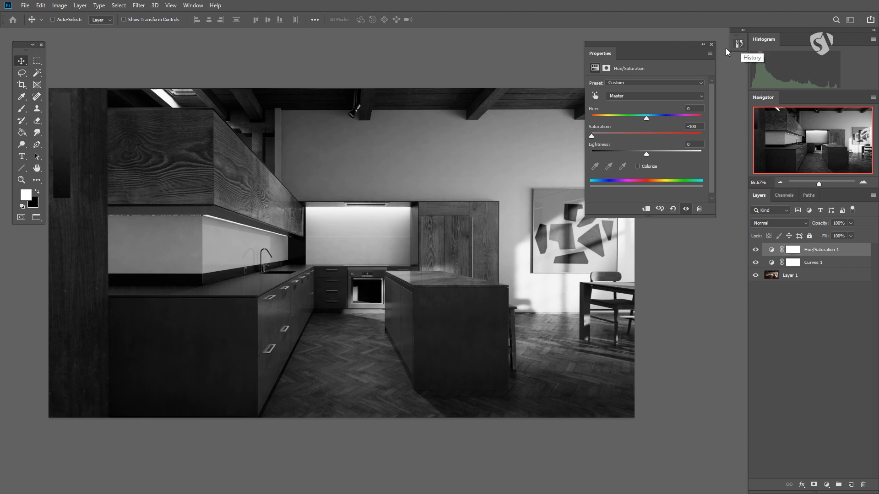
pyautogui.click(740, 44)
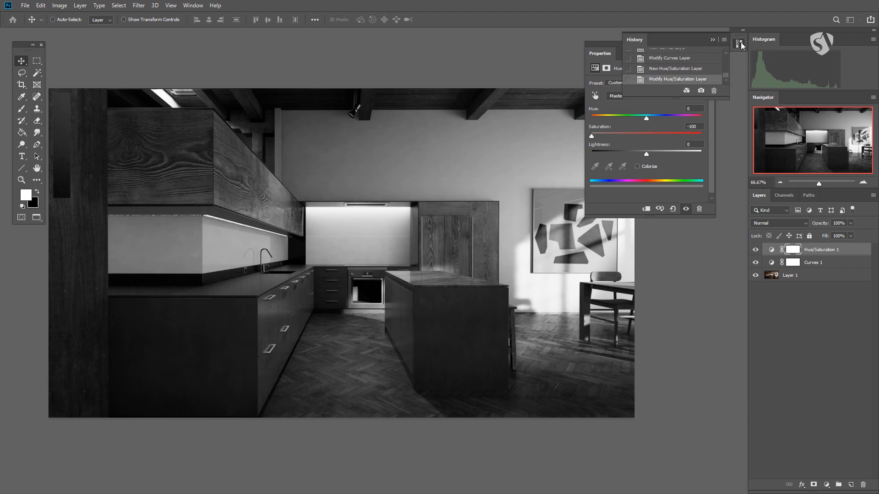
pyautogui.click(740, 44)
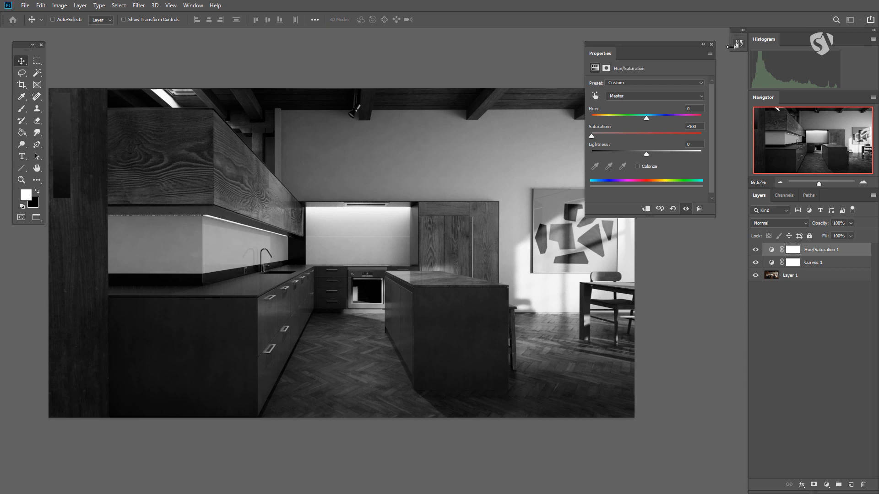
# Show the Brushes panel and make it tall enough to list all the brush folders
pyautogui.click(200, 6)
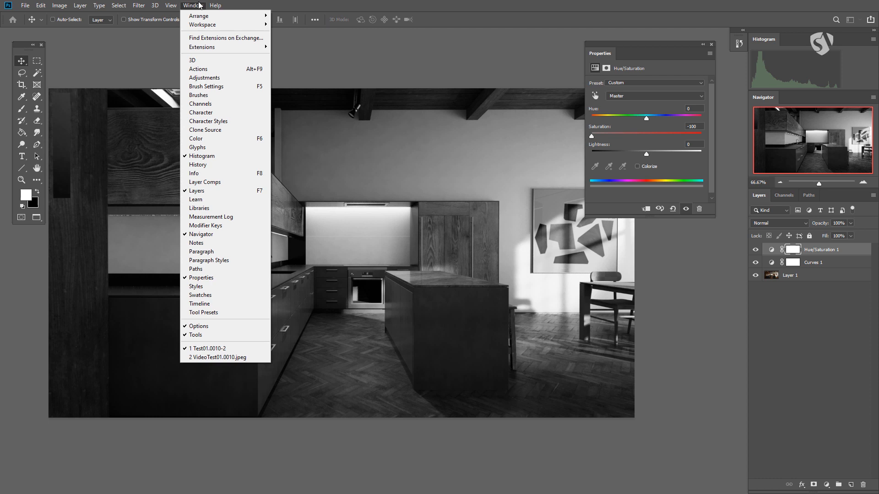
pyautogui.moveTo(154, 5)
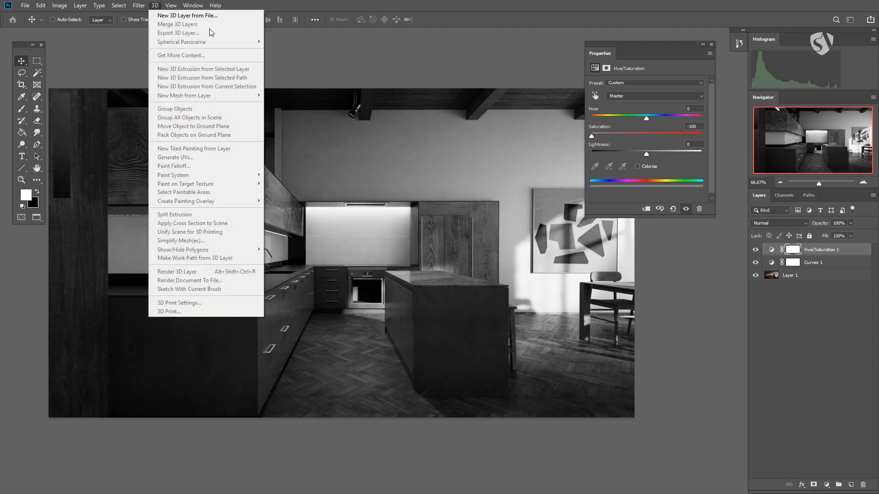
pyautogui.moveTo(199, 6)
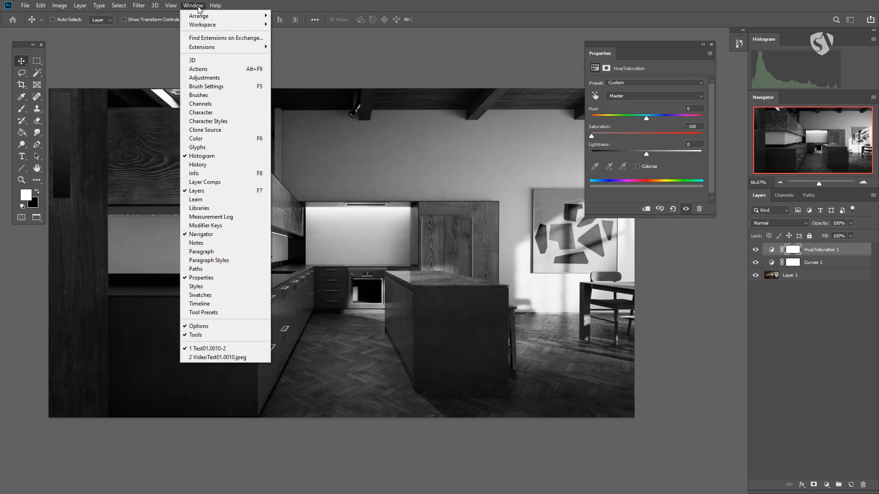
pyautogui.click(216, 86)
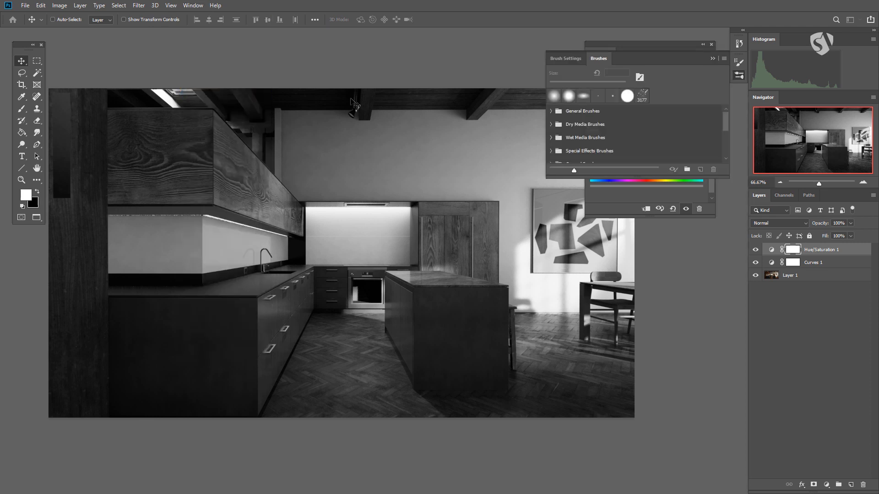
pyautogui.moveTo(725, 176); pyautogui.dragTo(726, 439)
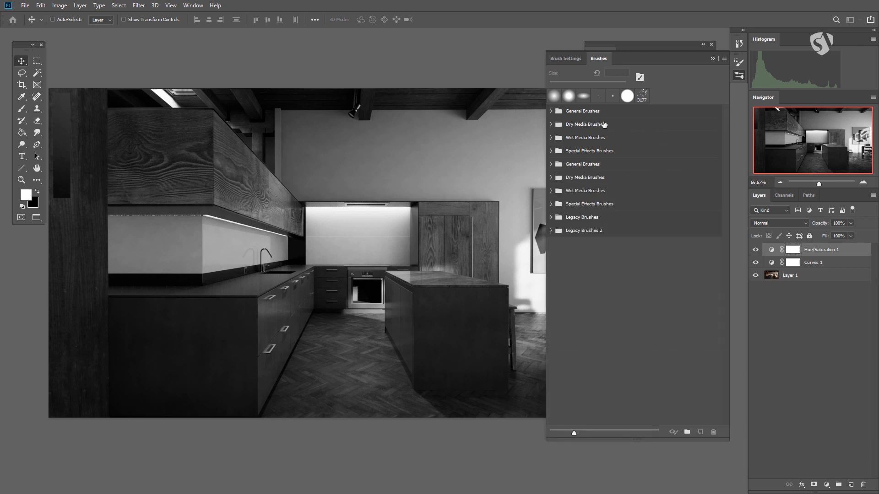
# Look through the General Brushes and Dry Media Brushes folders and collapse both
pyautogui.click(550, 111)
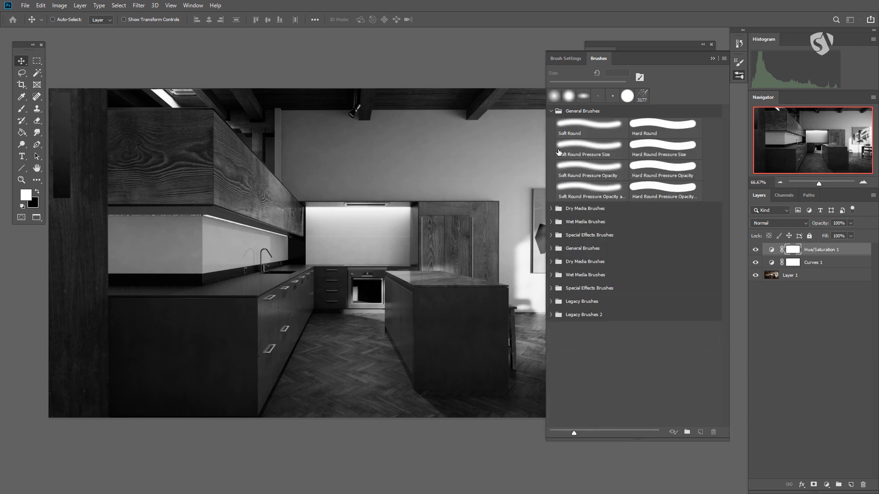
pyautogui.click(556, 210)
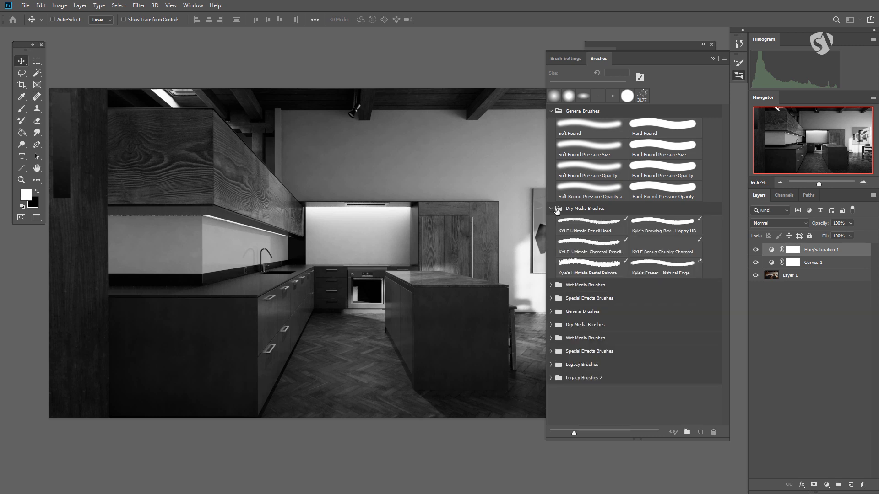
pyautogui.click(552, 111)
pyautogui.click(551, 124)
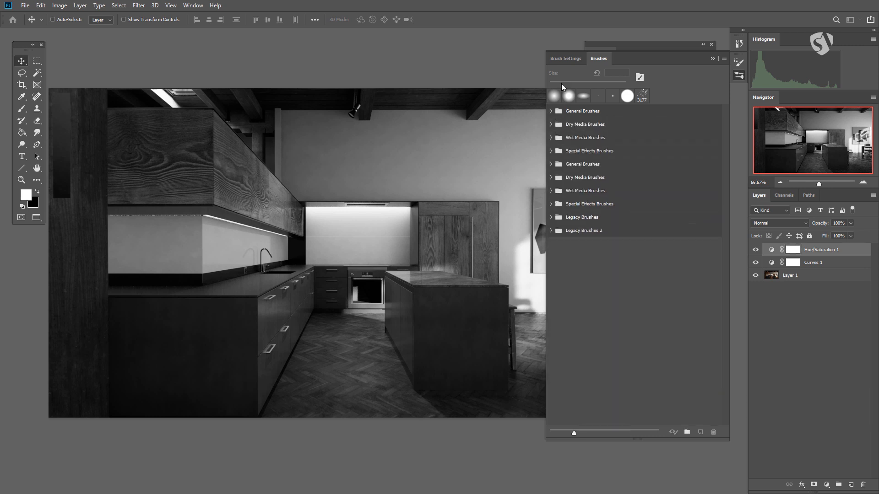
# With the Brush tool active, enable Shape Dynamics in Brush Settings, leave Scattering off and collapse the panel
pyautogui.click(566, 58)
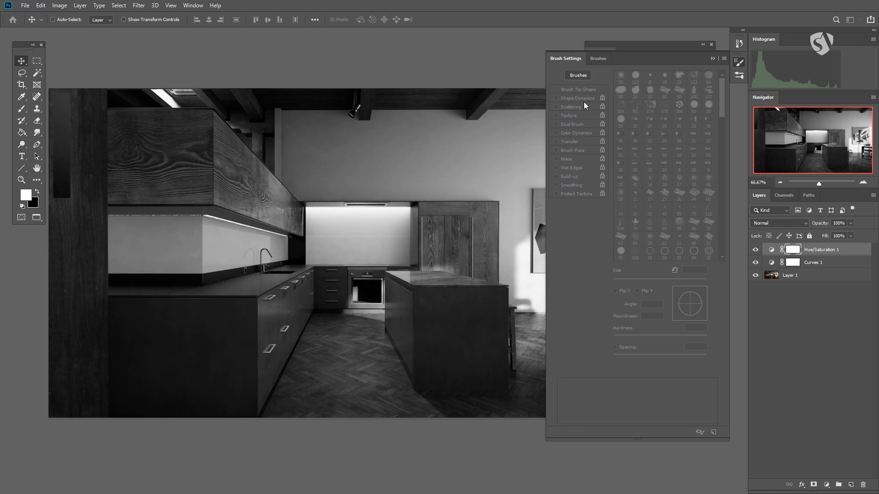
pyautogui.click(21, 108)
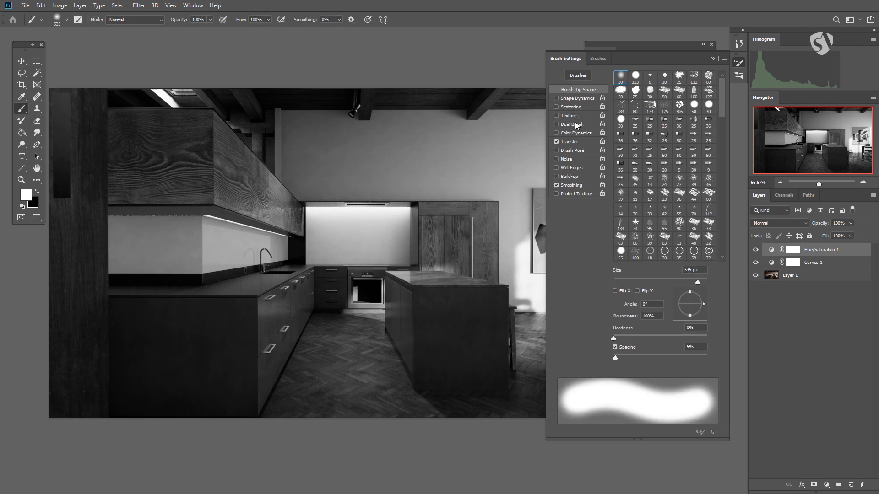
pyautogui.click(573, 99)
pyautogui.click(573, 108)
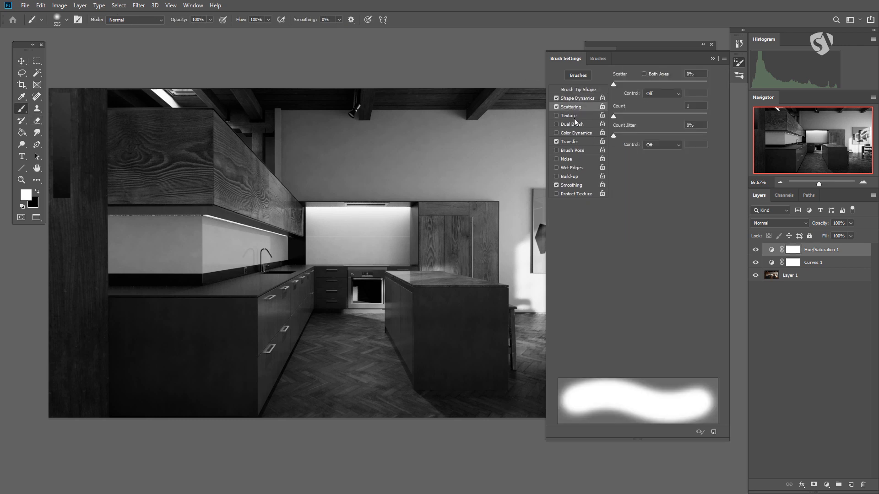
pyautogui.click(556, 107)
pyautogui.click(578, 98)
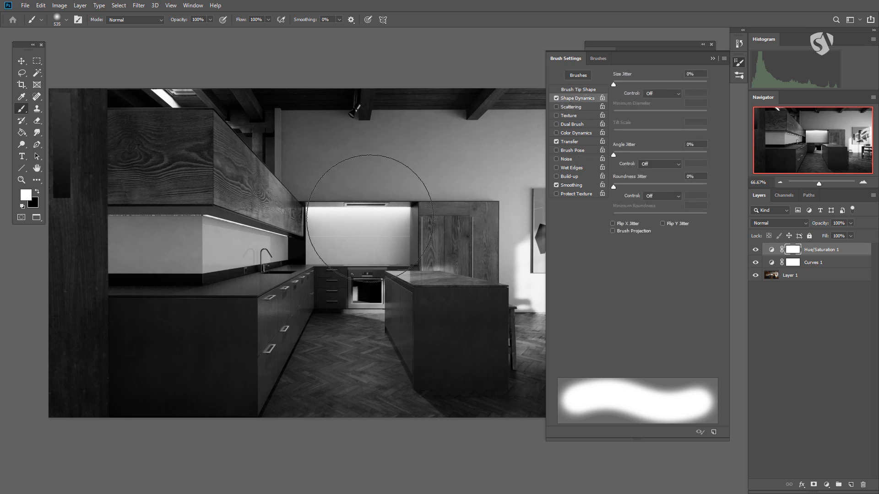
pyautogui.click(740, 64)
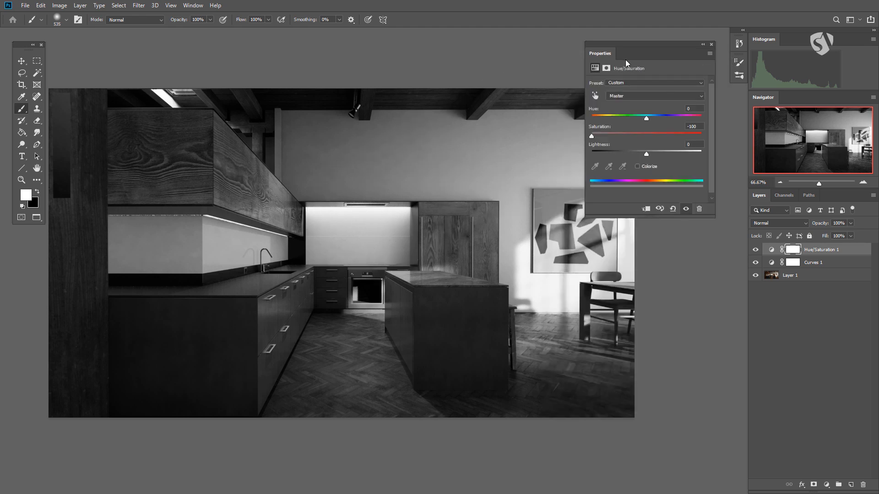
# Show the Character panel and bring its grouped Paragraph panel to the front
pyautogui.click(193, 5)
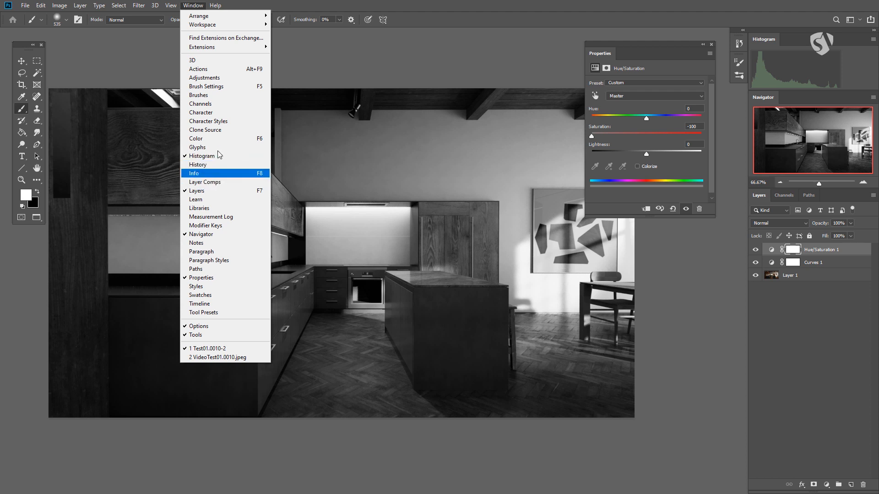
pyautogui.click(218, 115)
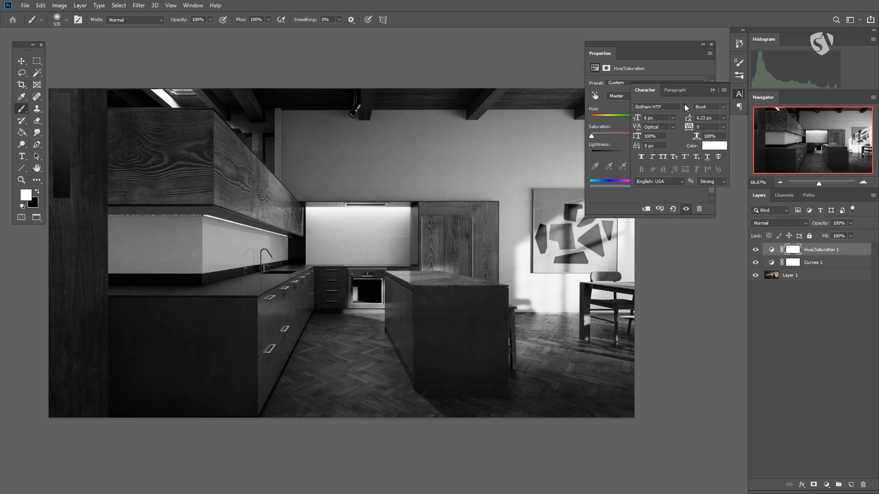
pyautogui.click(676, 94)
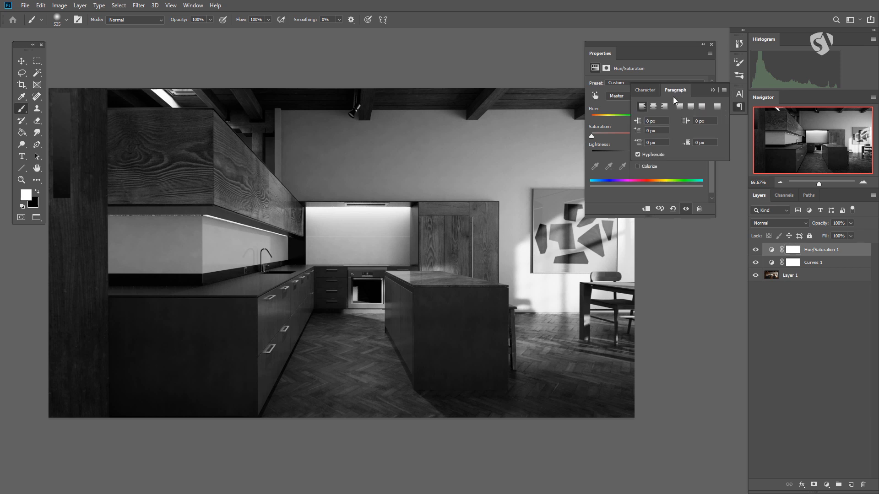
# Bring the Character panel back in front of Paragraph and collapse the group to icons
pyautogui.click(650, 93)
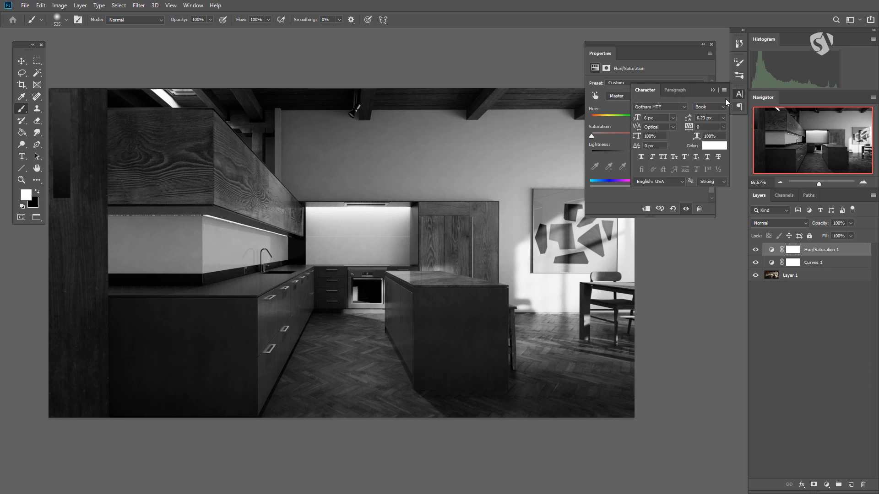
pyautogui.click(740, 95)
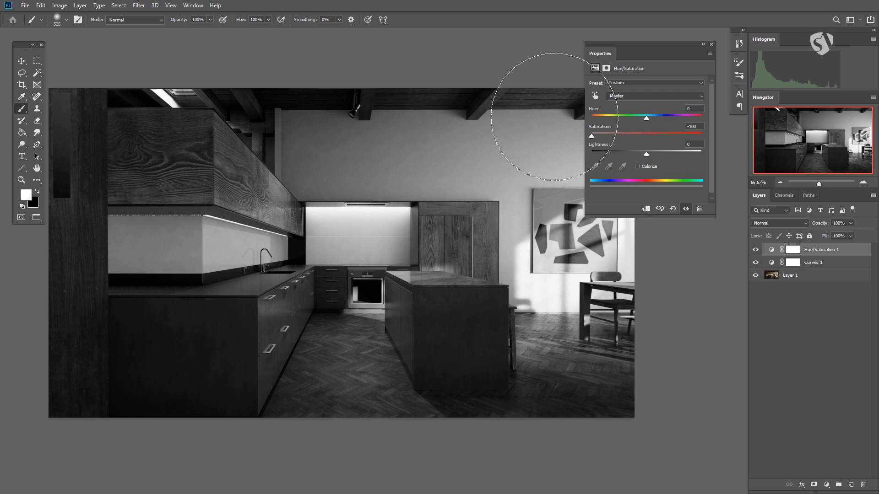
# Show the Actions panel, make it tall enough to list all the default actions, and collapse it
pyautogui.click(193, 5)
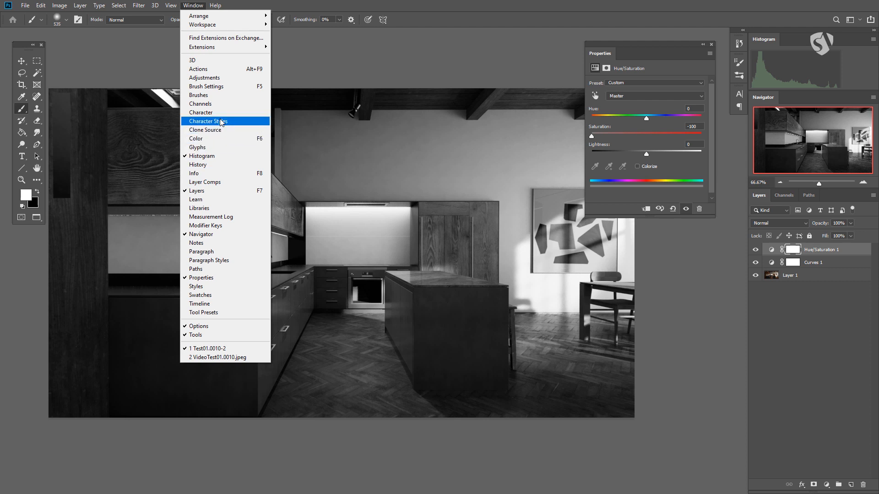
pyautogui.click(219, 70)
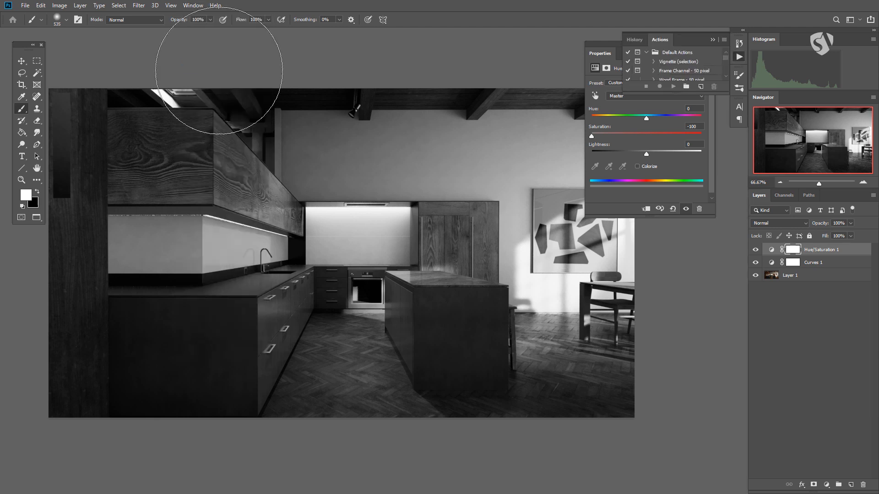
pyautogui.moveTo(727, 94); pyautogui.dragTo(725, 198)
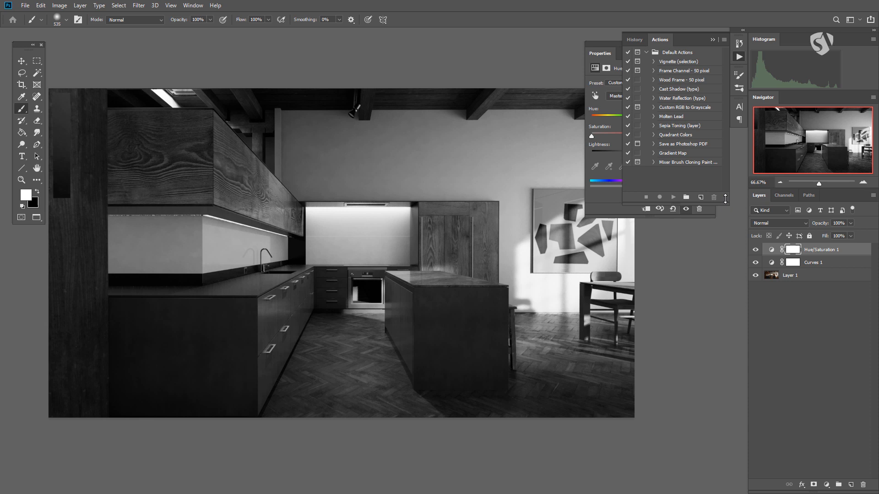
pyautogui.click(739, 56)
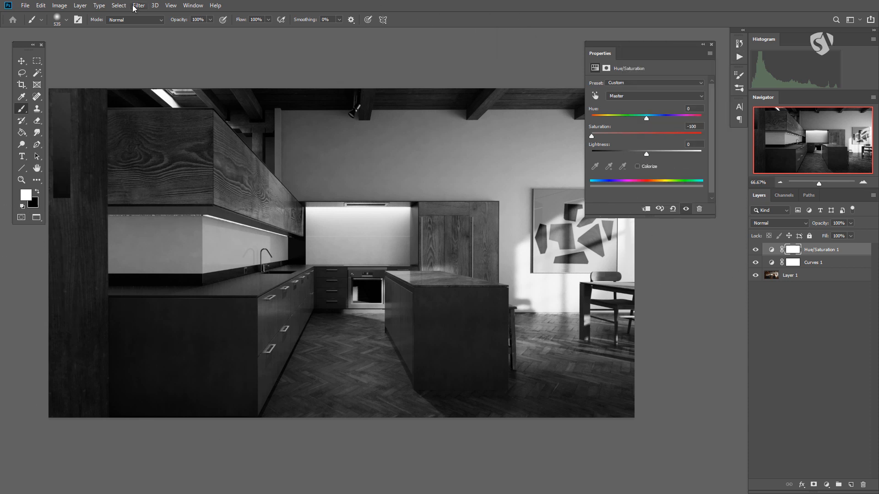
# Save the layout as a new workspace named with its owner's first name plus "_test01", capturing keyboard shortcuts, menus and toolbar
pyautogui.click(194, 6)
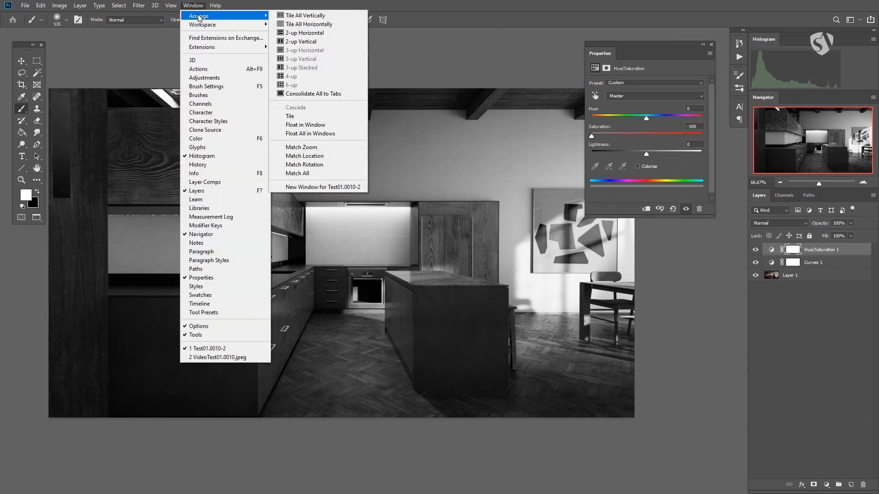
pyautogui.moveTo(198, 27)
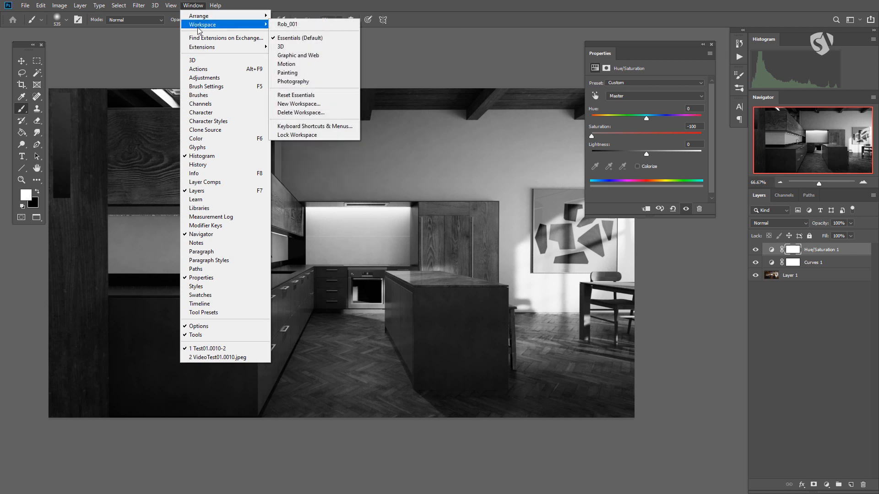
pyautogui.click(313, 105)
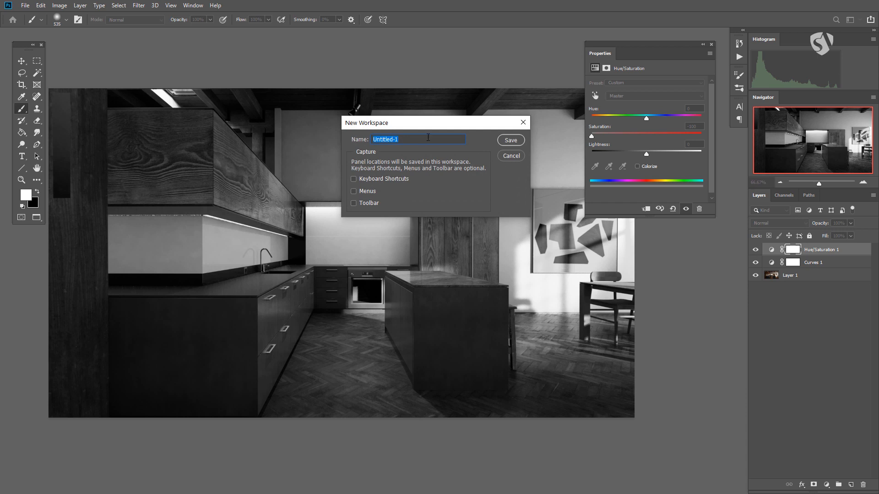
pyautogui.write('Rob>')
pyautogui.press('BackSpace')
pyautogui.write('_test01')
pyautogui.click(353, 203)
pyautogui.click(509, 140)
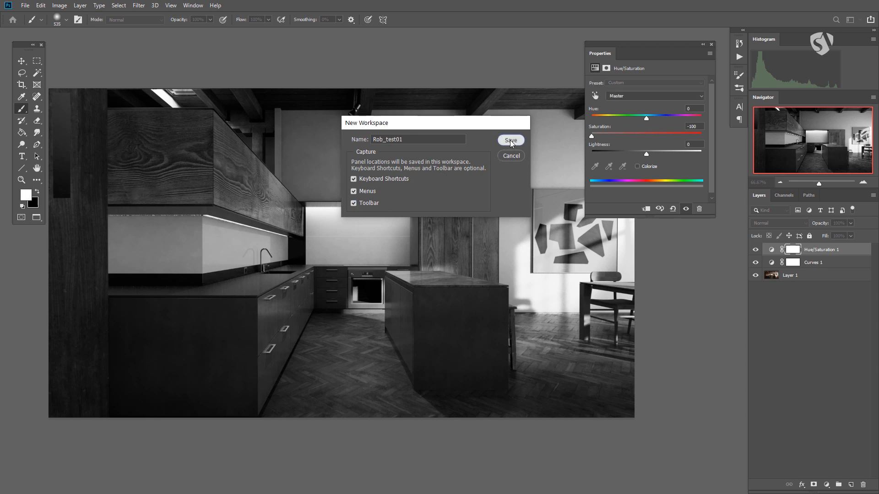
# Switch to the Essentials (Default) workspace and reset it to its original panel layout
pyautogui.click(193, 5)
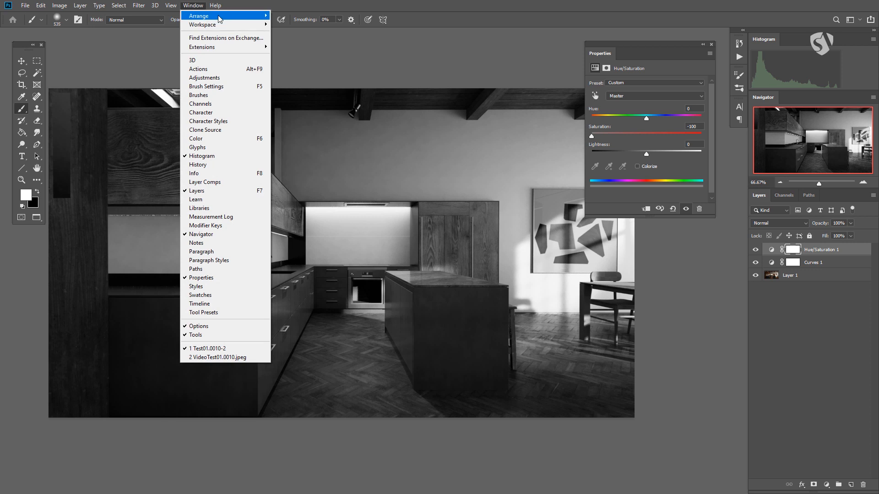
pyautogui.moveTo(223, 26)
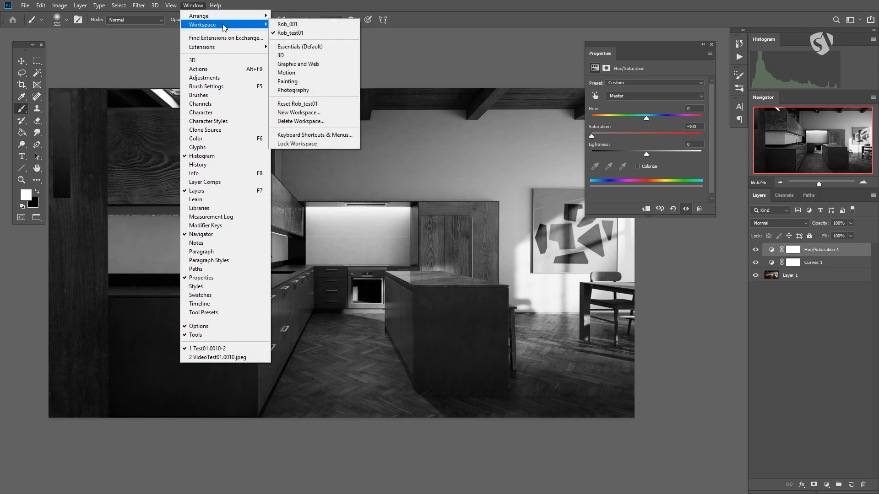
pyautogui.click(322, 48)
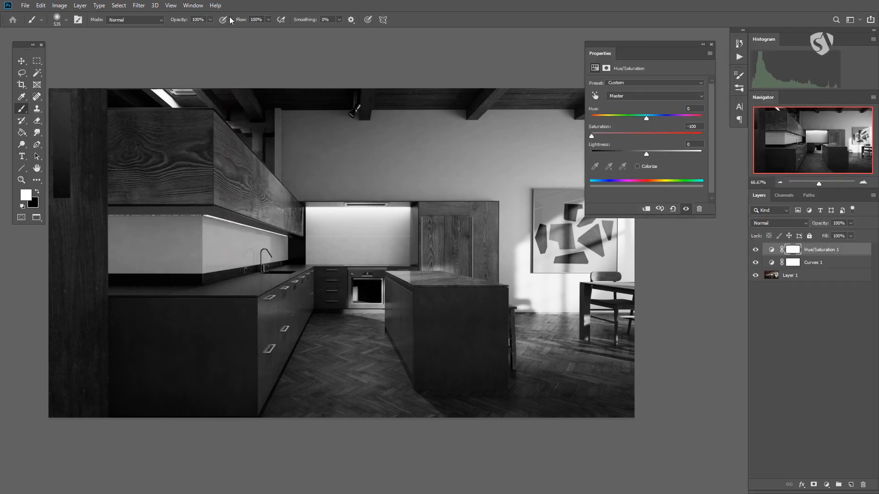
pyautogui.click(200, 7)
pyautogui.moveTo(215, 26)
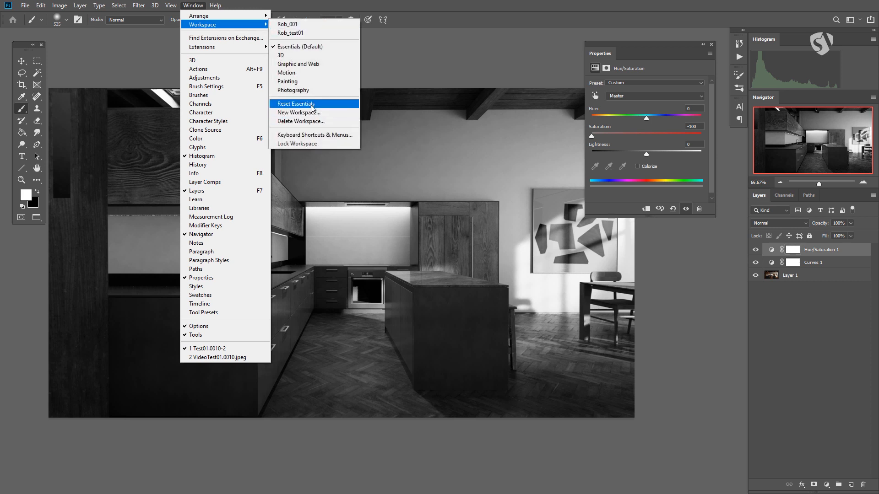
pyautogui.click(311, 104)
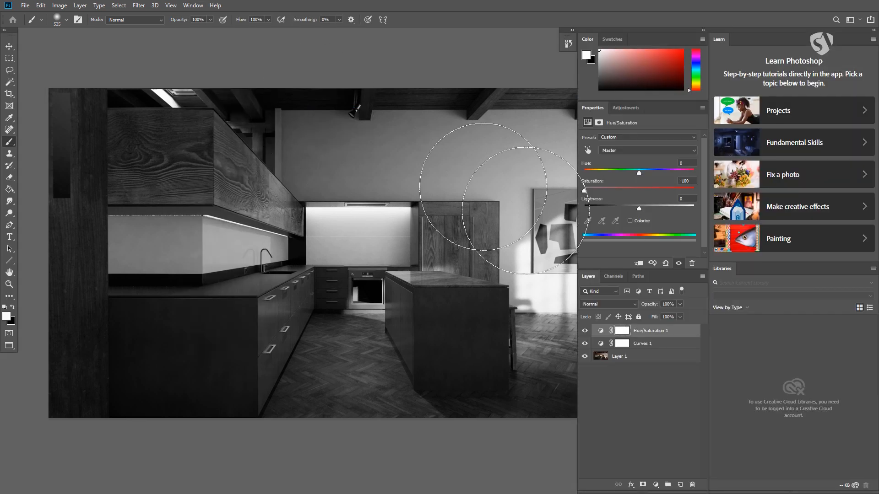
# Restore the custom panel layout by switching to the saved workspace ending in "_test01"
pyautogui.click(194, 6)
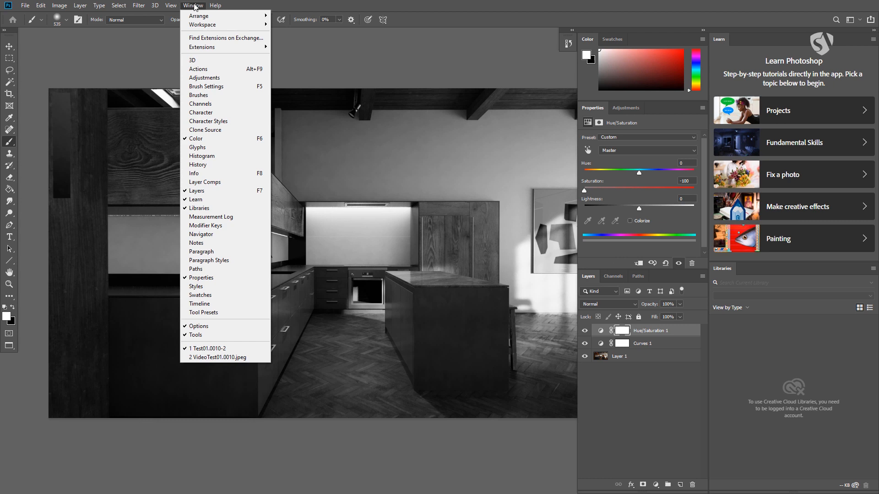
pyautogui.moveTo(208, 28)
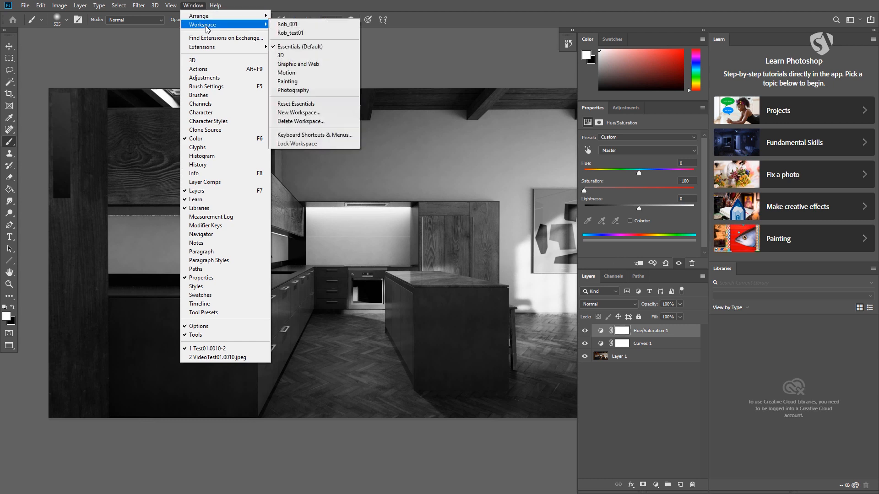
pyautogui.click(297, 33)
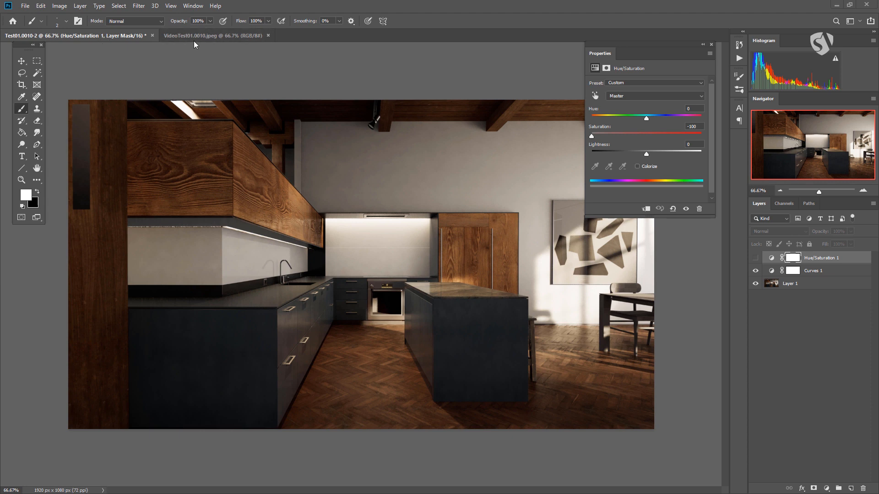
# Arrange the two open documents side by side with 2-up Vertical and consolidate them back to tabs
pyautogui.click(193, 6)
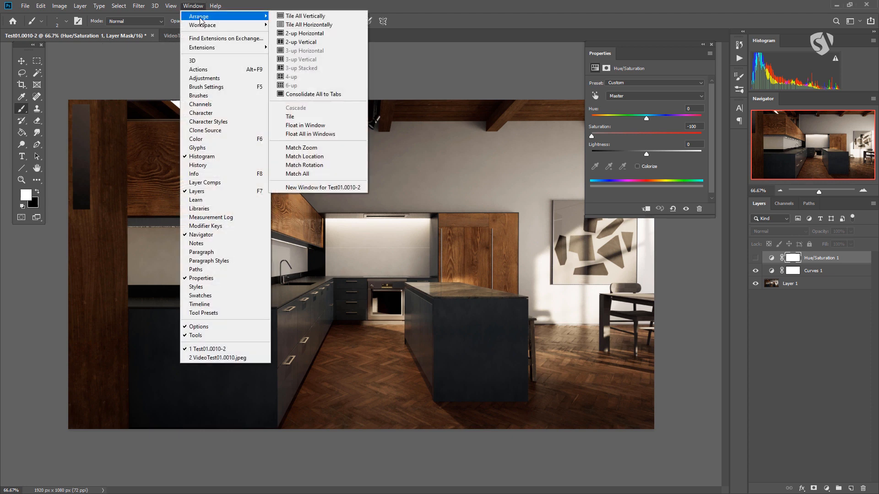
pyautogui.click(311, 42)
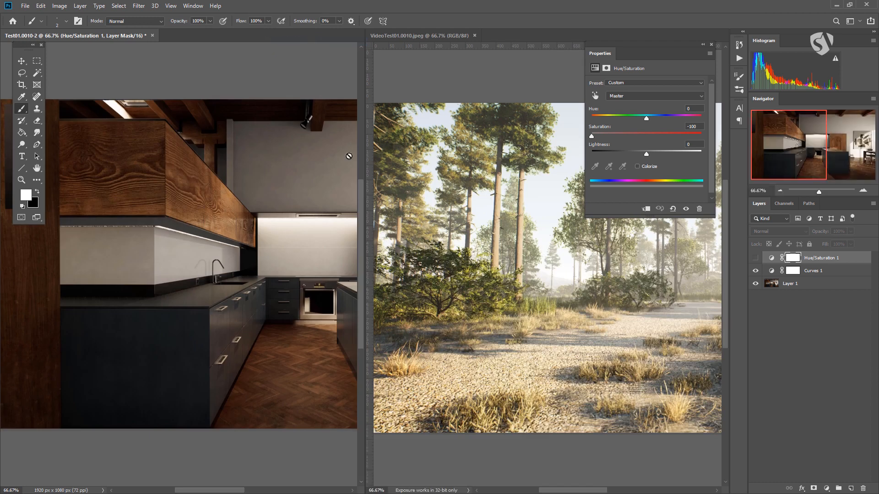
pyautogui.click(192, 6)
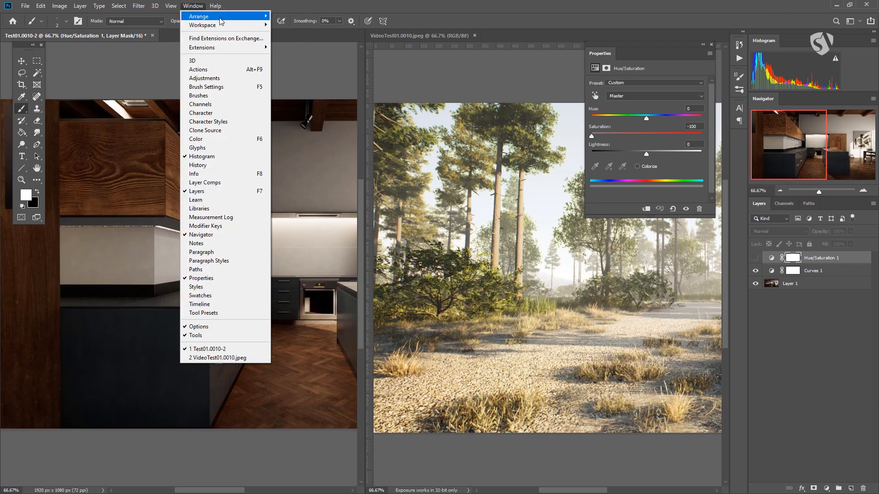
pyautogui.moveTo(218, 17)
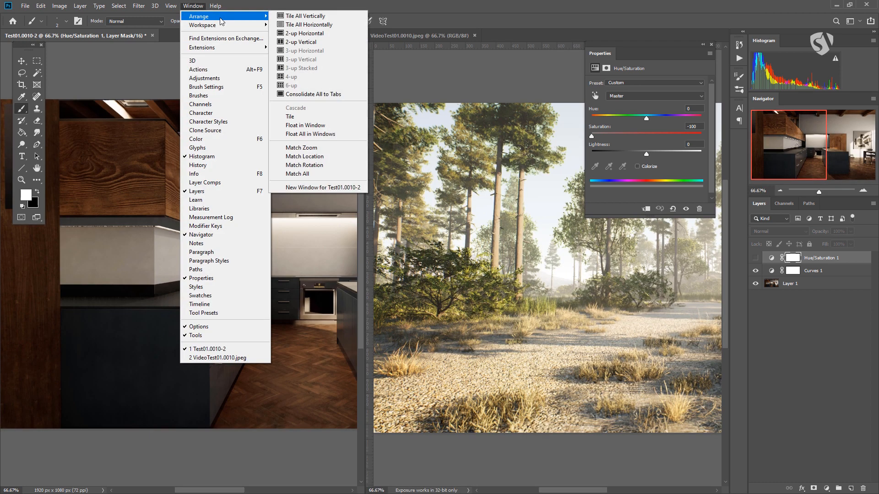
pyautogui.click(298, 94)
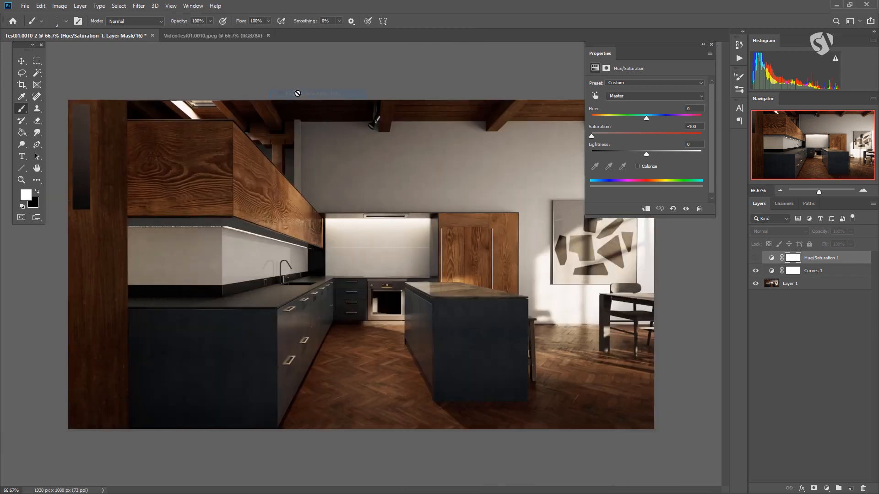
# View the VideoTest01.0010.jpeg and Test01.0010-2 documents in turn and return to Test01.0010-2
pyautogui.click(186, 38)
pyautogui.click(122, 38)
pyautogui.click(194, 35)
pyautogui.click(192, 6)
pyautogui.moveTo(195, 18)
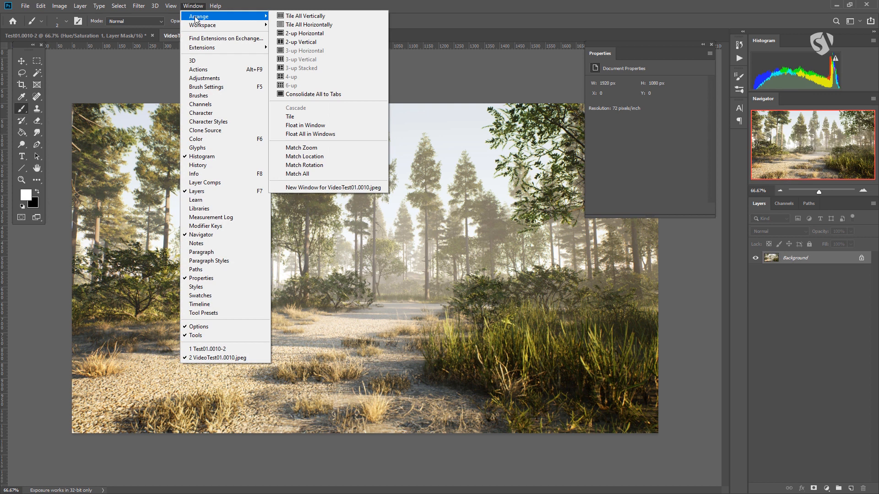
pyautogui.click(118, 37)
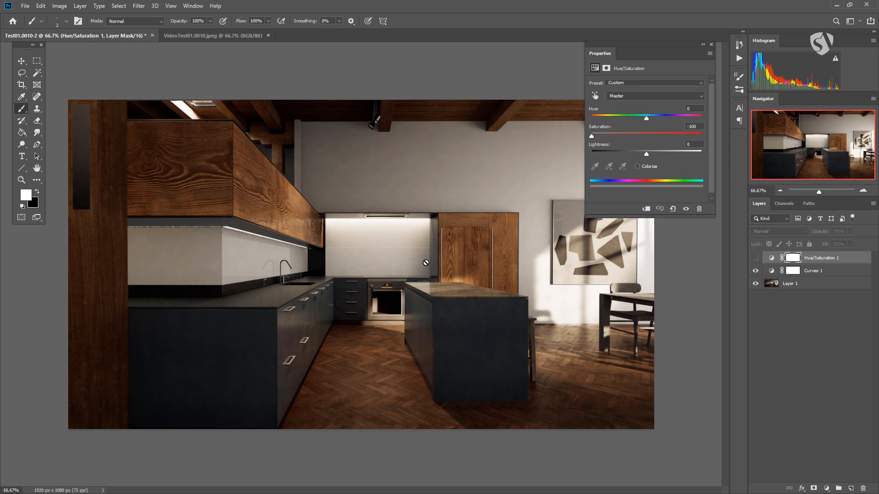
# Create a new window for the Test01.0010-2 document
pyautogui.click(192, 7)
pyautogui.moveTo(197, 16)
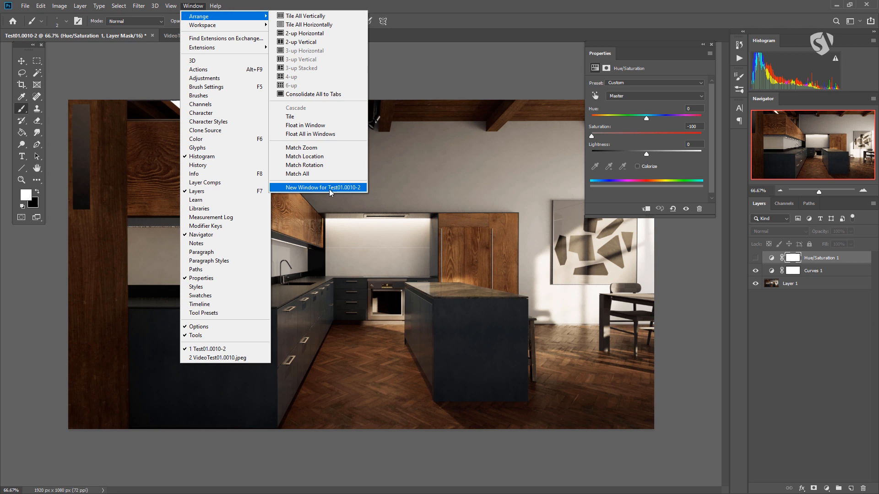
pyautogui.click(339, 188)
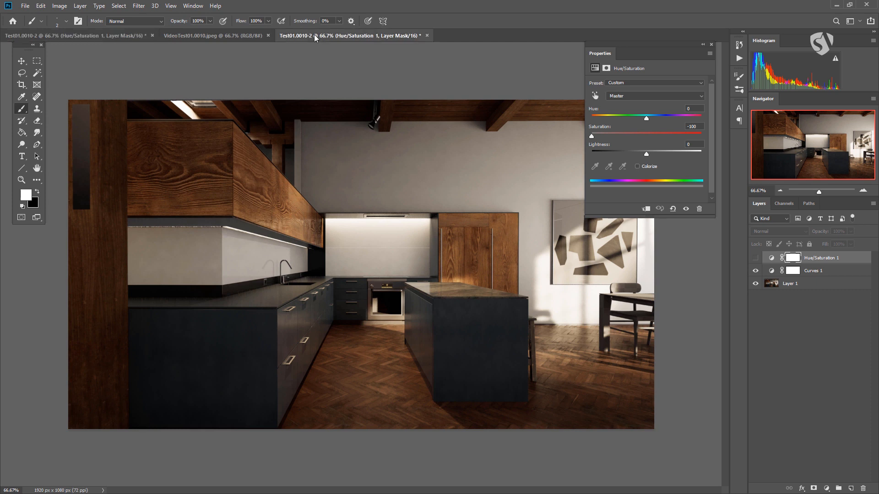
# Switch back and forth between the two windows of Test01.0010-2 to compare them
pyautogui.click(114, 37)
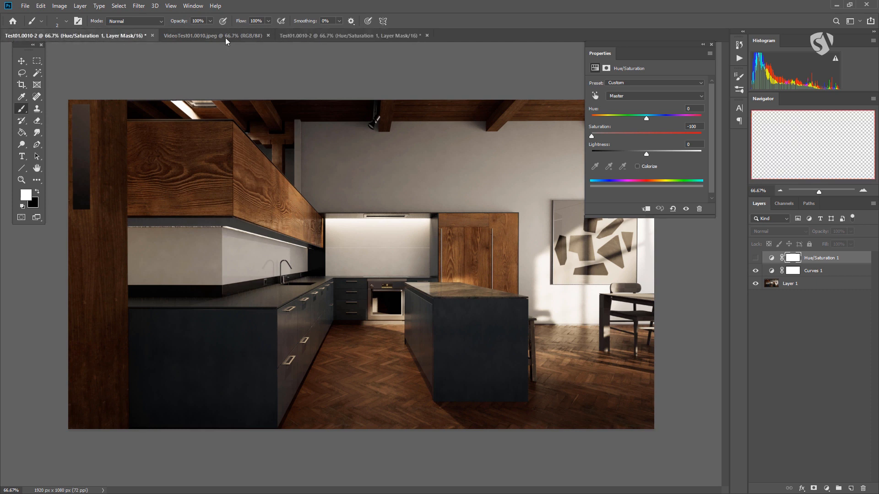
pyautogui.click(300, 35)
pyautogui.click(119, 33)
pyautogui.click(300, 36)
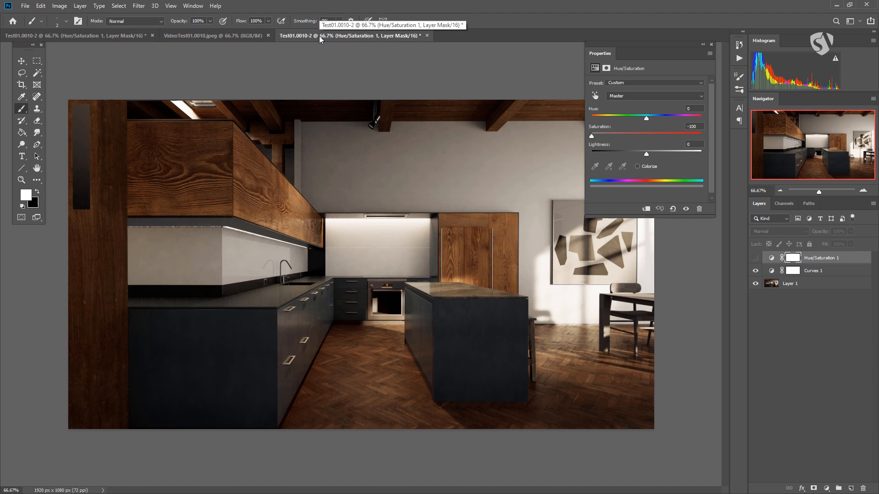
pyautogui.click(114, 38)
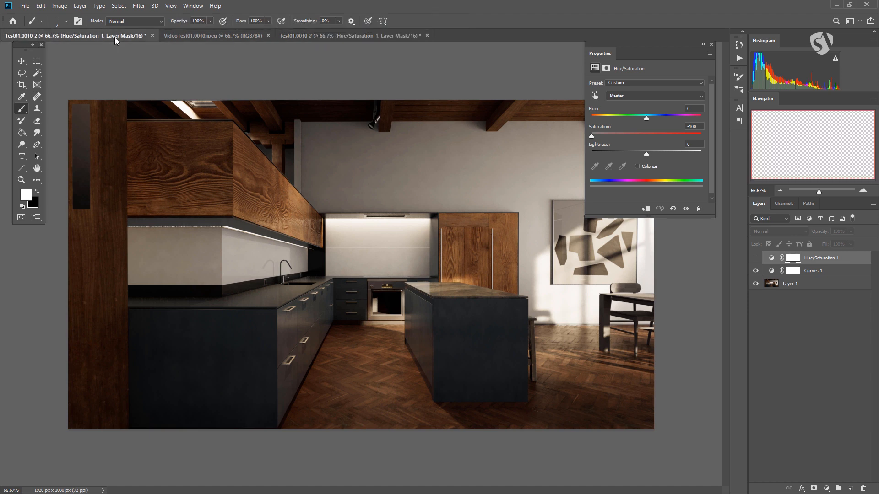
# Float the second Test01.0010-2 window and place it over the upper-left part of the kitchen image
pyautogui.click(345, 36)
pyautogui.moveTo(343, 35); pyautogui.dragTo(452, 266)
pyautogui.moveTo(537, 270); pyautogui.dragTo(140, 60)
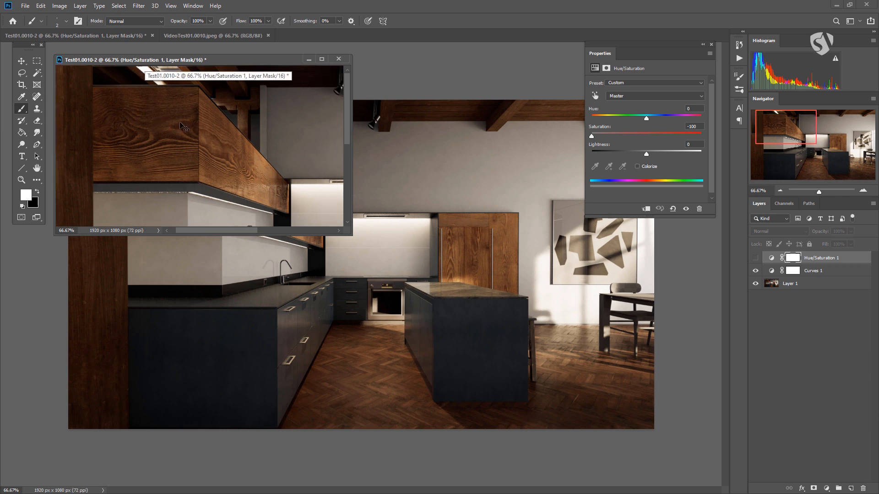
# Zoom the floating Test01.0010-2 window out to 31.1% to fit the whole image and move the window slightly up
pyautogui.scroll(-3, 183, 124)
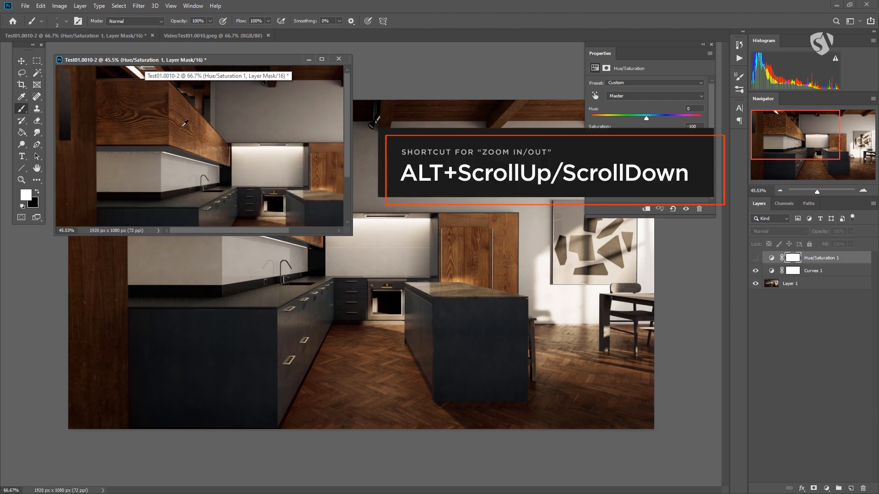
pyautogui.scroll(-1, 185, 122)
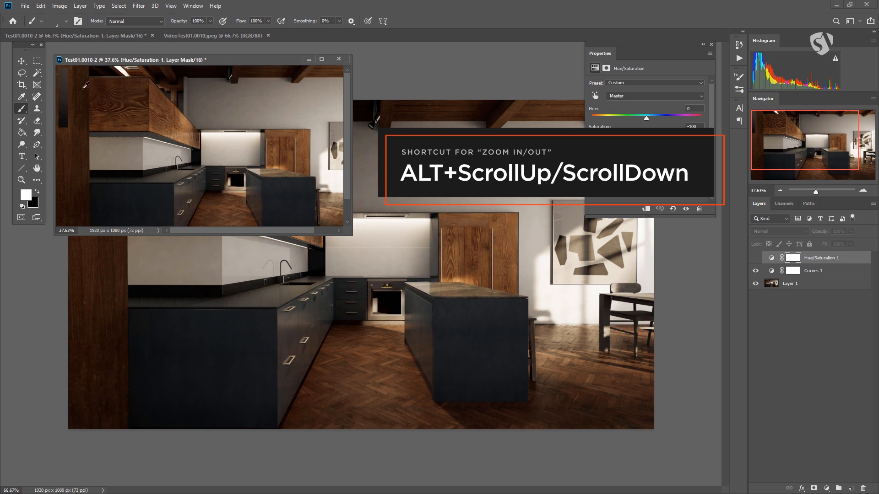
pyautogui.scroll(-1, 88, 86)
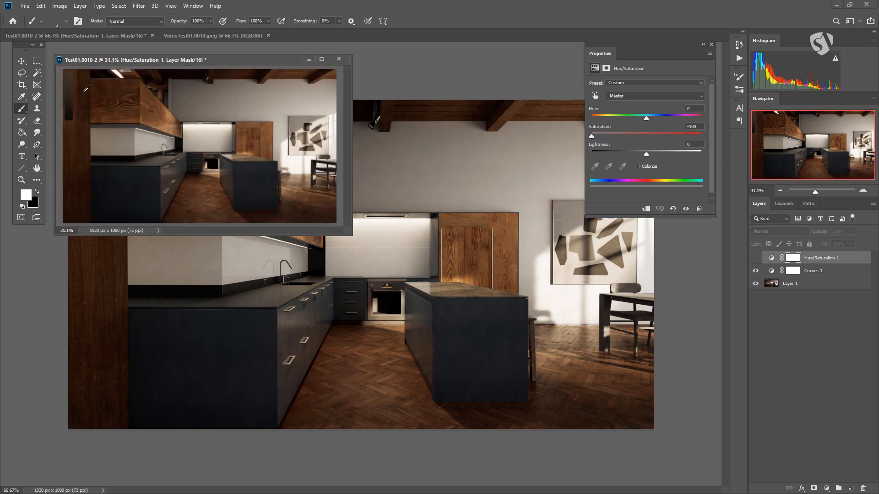
pyautogui.moveTo(140, 63)
pyautogui.mouseDown()
pyautogui.moveTo(312, 58)
pyautogui.moveTo(142, 56)
pyautogui.mouseUp()
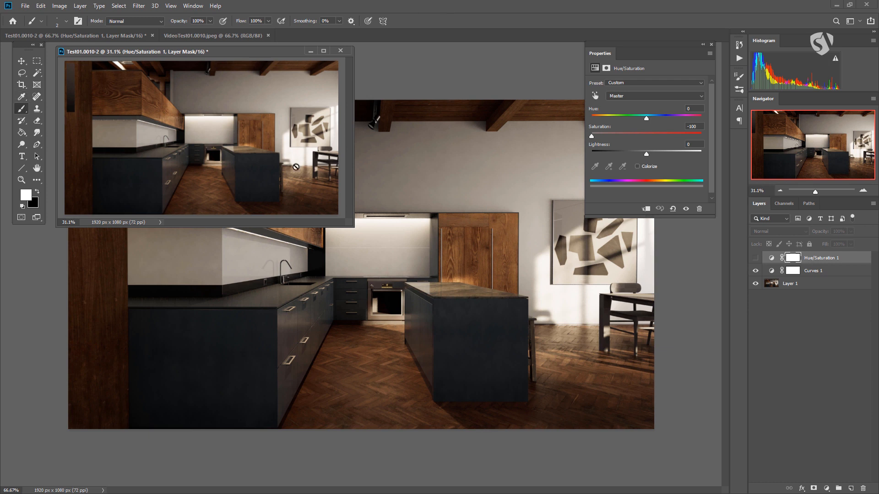
# Add a new empty layer above Hue/Saturation 1 and brush a white scribble across the kitchen cabinets in the main Test01.0010-2 window
pyautogui.click(850, 489)
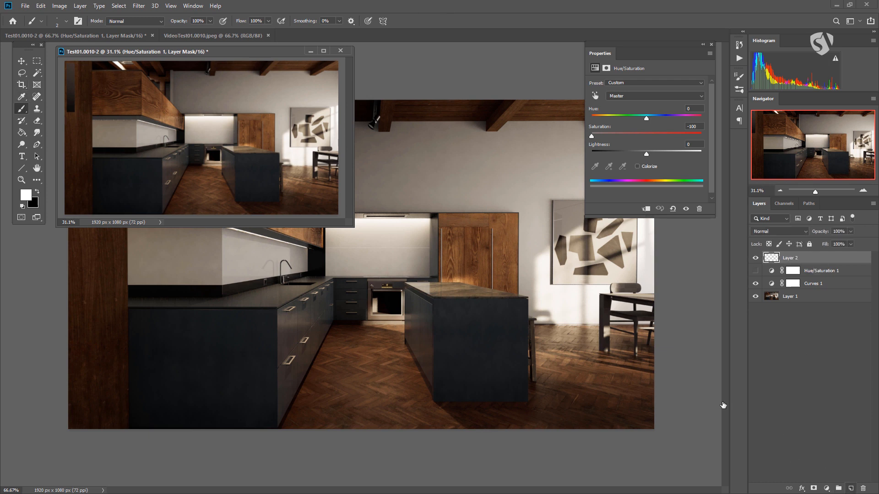
pyautogui.click(513, 56)
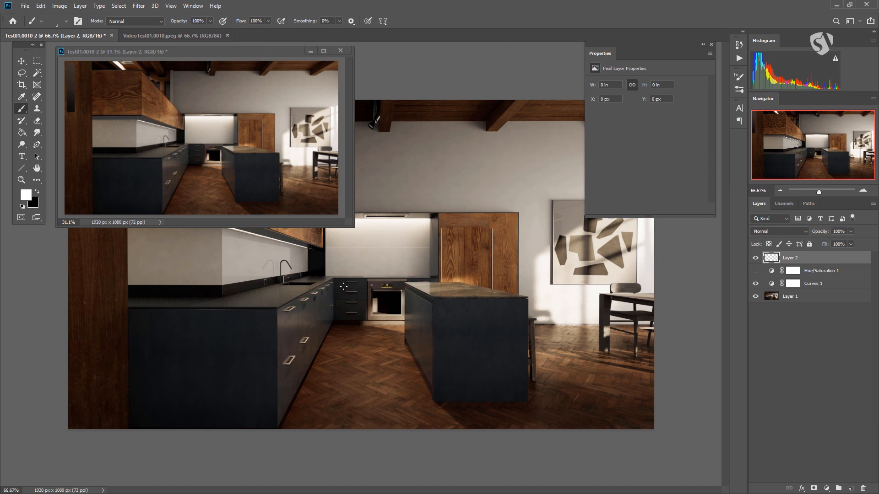
pyautogui.moveTo(241, 277)
pyautogui.mouseDown()
pyautogui.moveTo(272, 303)
pyautogui.moveTo(355, 312)
pyautogui.moveTo(322, 349)
pyautogui.mouseUp()
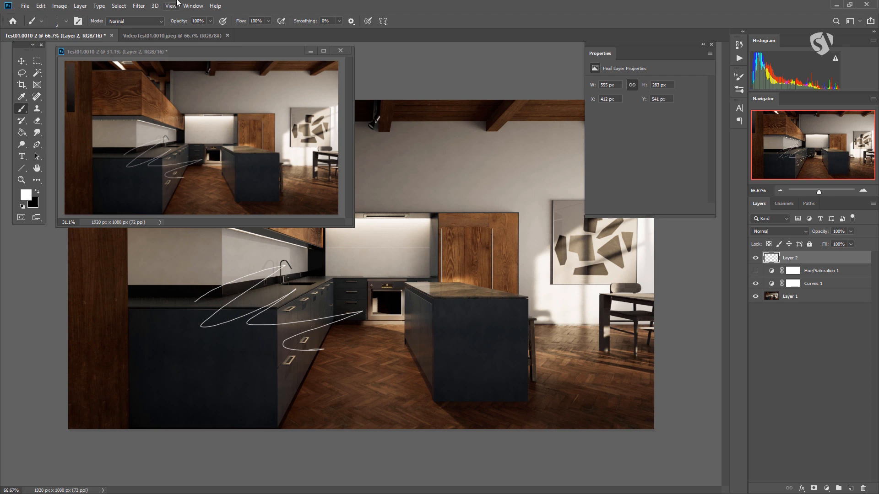
# Move and enlarge the floating Test01.0010-2 window, and zoom its view in to about 260% on the scribble near the oven
pyautogui.moveTo(200, 50); pyautogui.dragTo(380, 59)
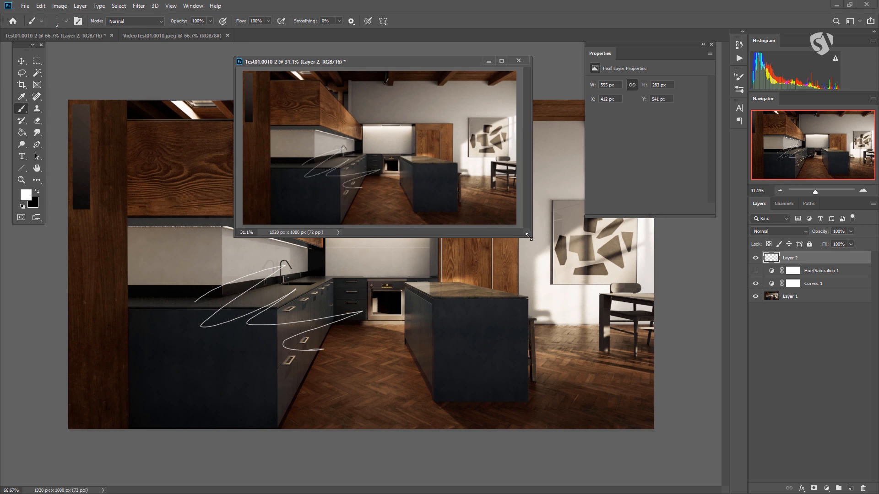
pyautogui.moveTo(532, 236); pyautogui.dragTo(697, 346)
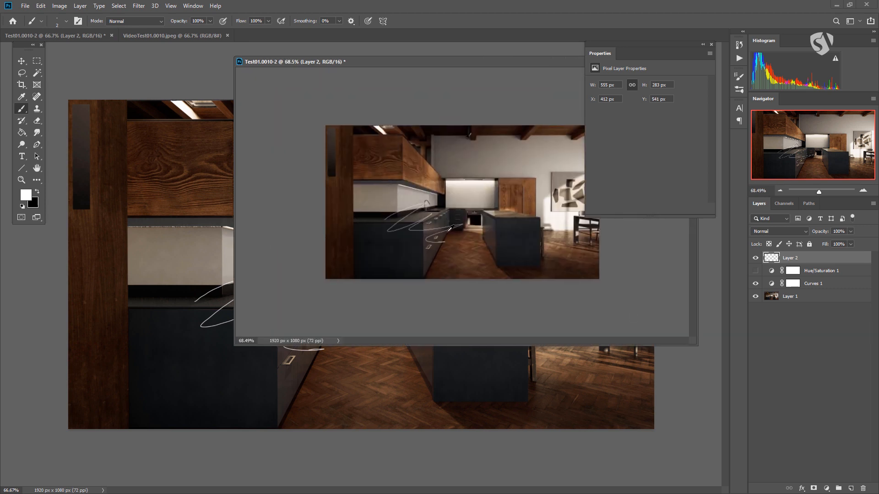
pyautogui.scroll(6, 452, 227)
pyautogui.scroll(-2, 466, 206)
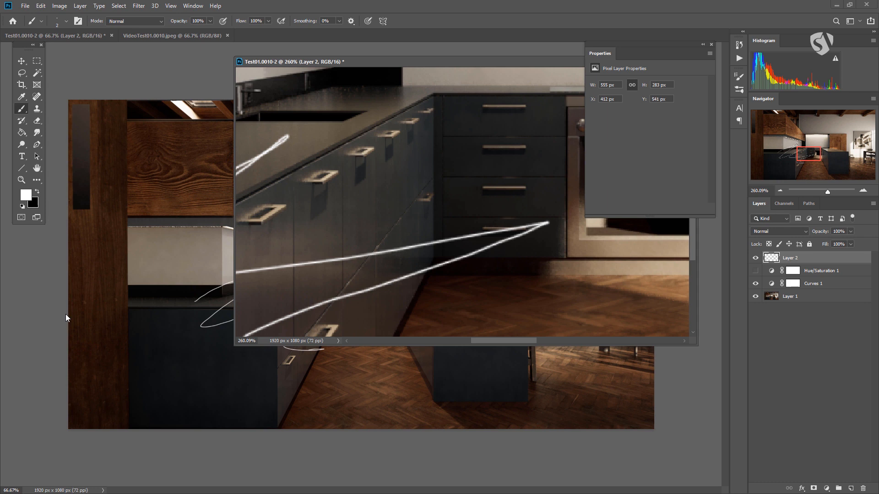
# Close the floating second view of Test01.0010-2 and hide Layer 2 in the remaining document
pyautogui.moveTo(425, 64); pyautogui.dragTo(189, 80)
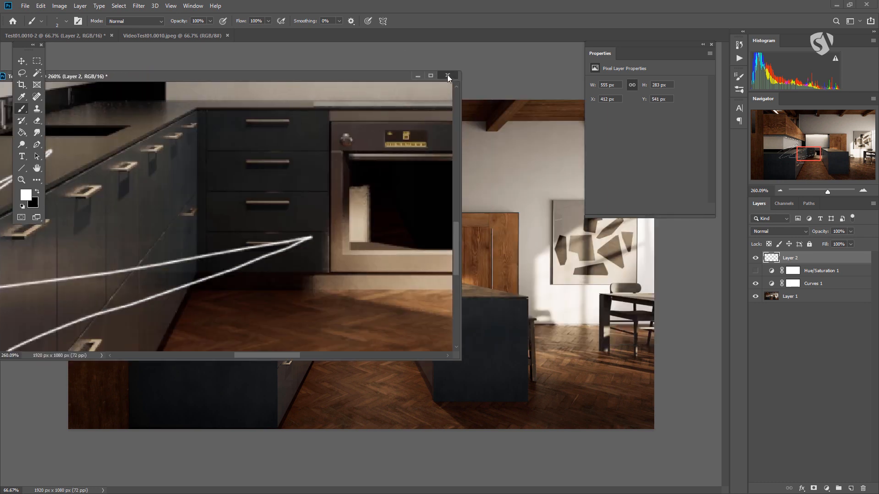
pyautogui.click(448, 76)
pyautogui.click(754, 257)
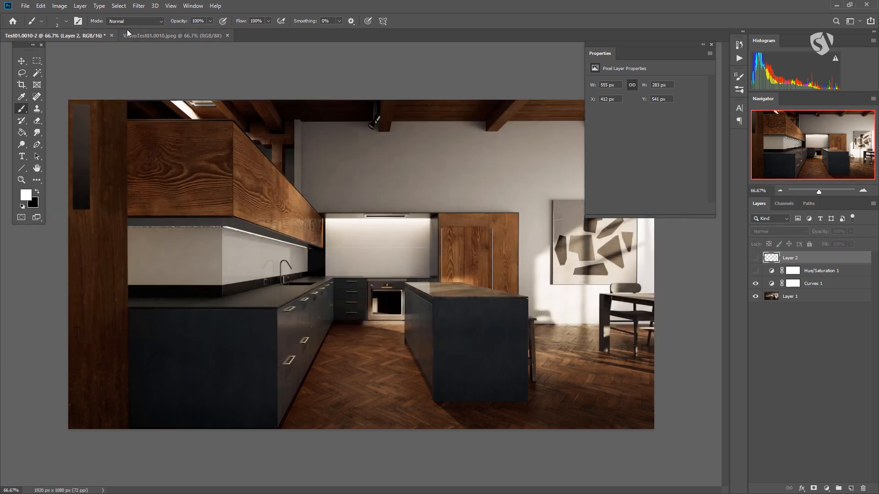
# Float VideoTest01.0010.jpeg out of the tab row into its own window and dock it back as a tab
pyautogui.click(154, 35)
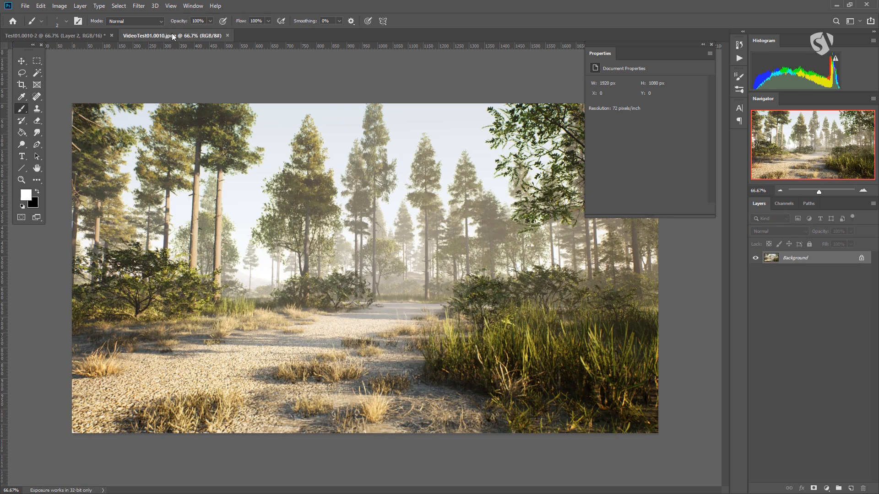
pyautogui.moveTo(168, 36); pyautogui.dragTo(125, 66)
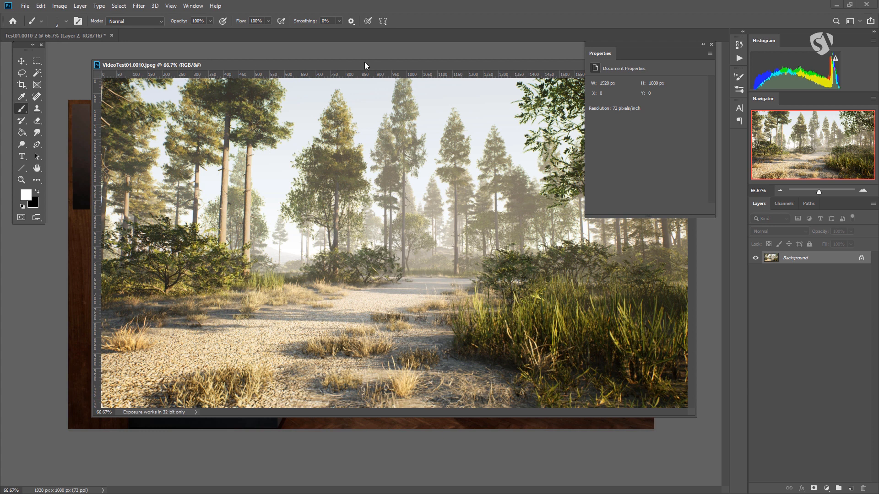
pyautogui.moveTo(120, 65); pyautogui.dragTo(139, 37)
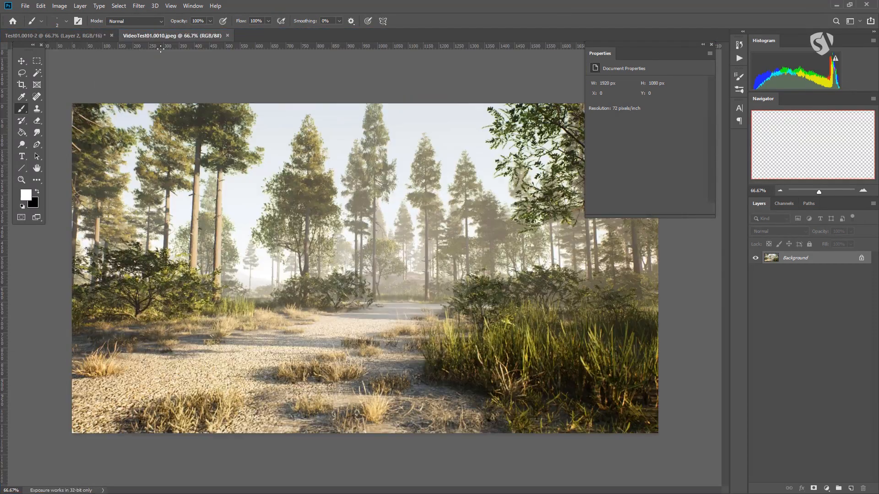
# Float VideoTest01.0010.jpeg with the Float in Window arrangement and shrink its window over the upper-left part of the kitchen image
pyautogui.click(188, 5)
pyautogui.moveTo(220, 16)
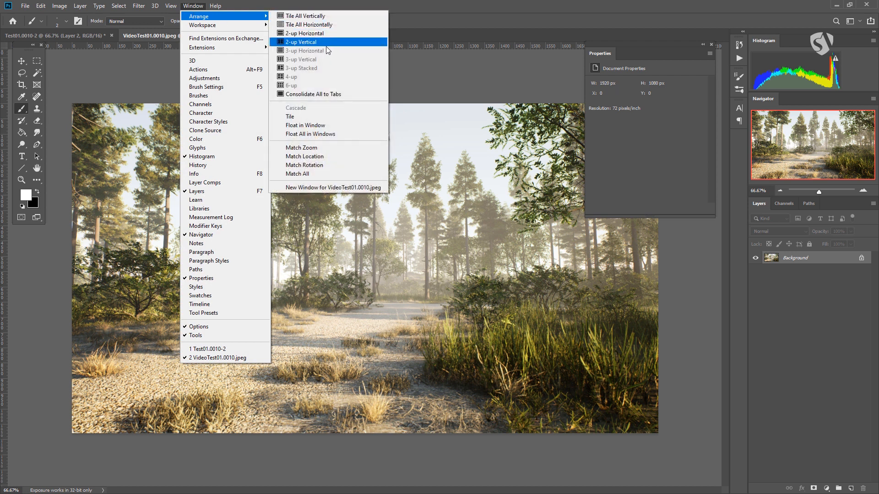
pyautogui.click(321, 125)
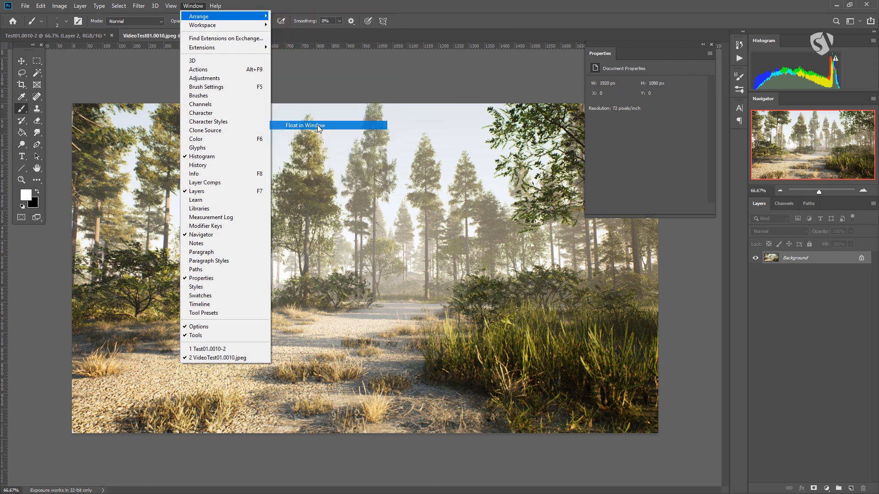
pyautogui.moveTo(233, 36); pyautogui.dragTo(299, 65)
pyautogui.moveTo(667, 411); pyautogui.dragTo(379, 169)
# Scroll the floating VideoTest01.0010.jpeg view to the lower-left part of the forest and nudge its window slightly up and left
pyautogui.scroll(-10, 235, 111)
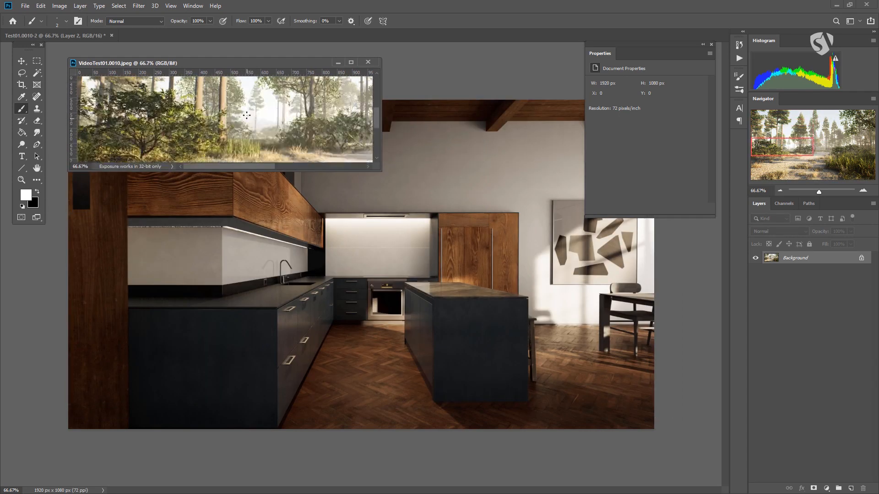
pyautogui.scroll(3, 252, 122)
pyautogui.moveTo(257, 65); pyautogui.dragTo(246, 58)
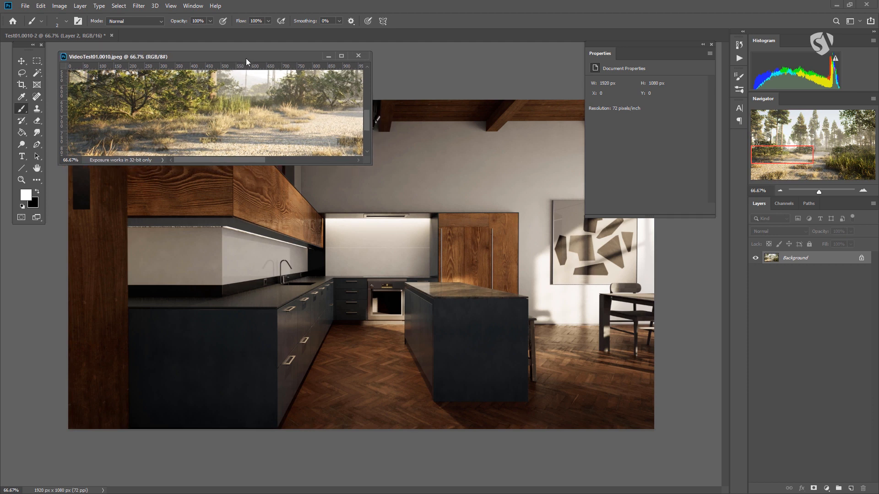
pyautogui.click(664, 285)
pyautogui.moveTo(197, 58); pyautogui.dragTo(196, 55)
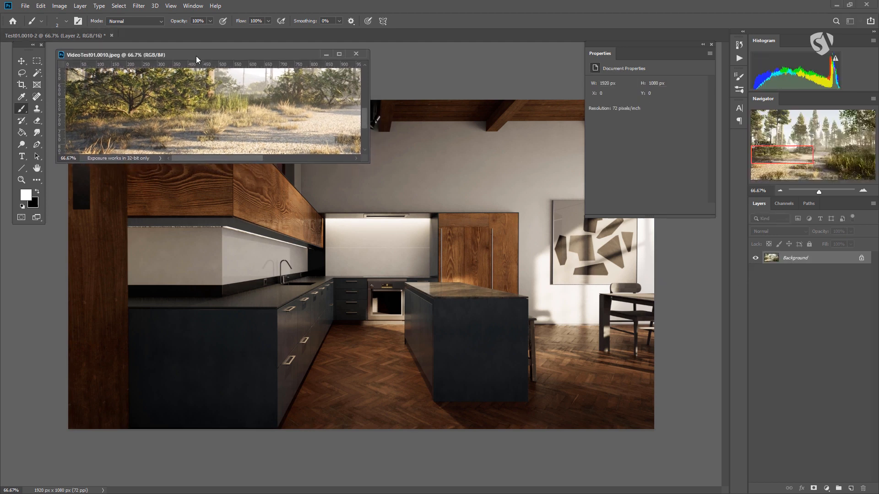